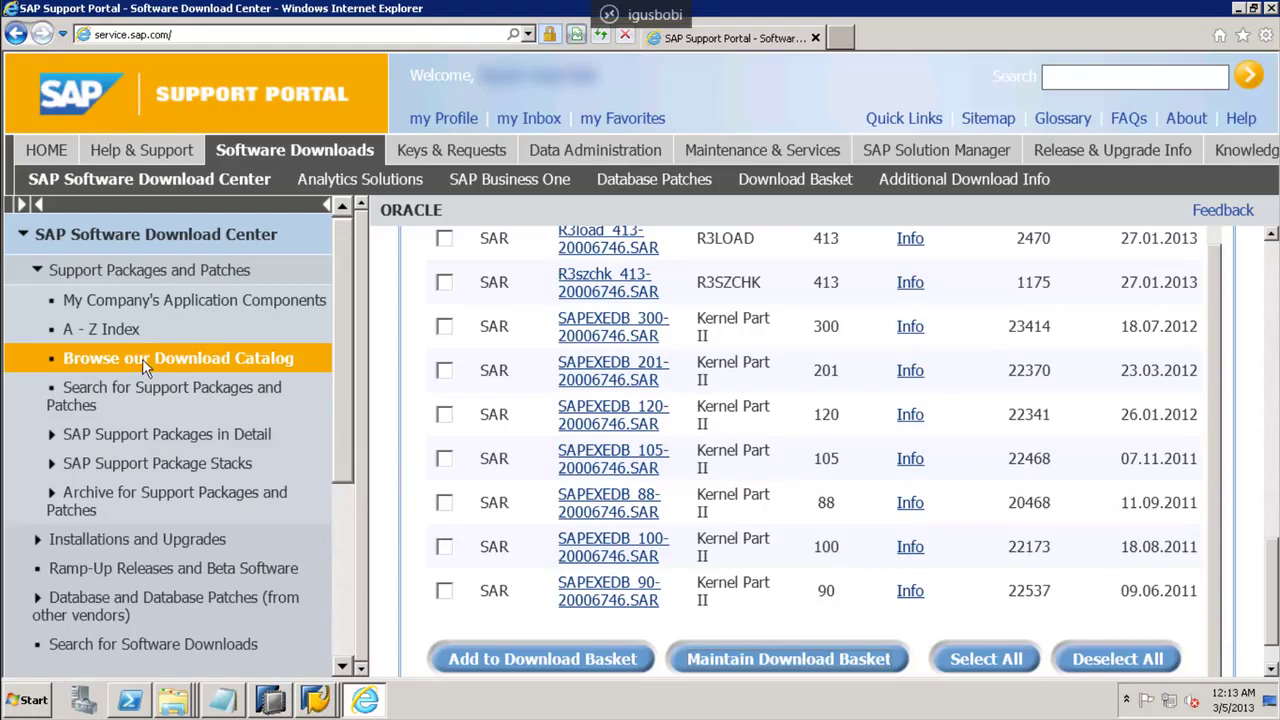
# Step: Return to the support portal home page and open the download catalog for Support Packages and Patches
pyautogui.click(138, 36)
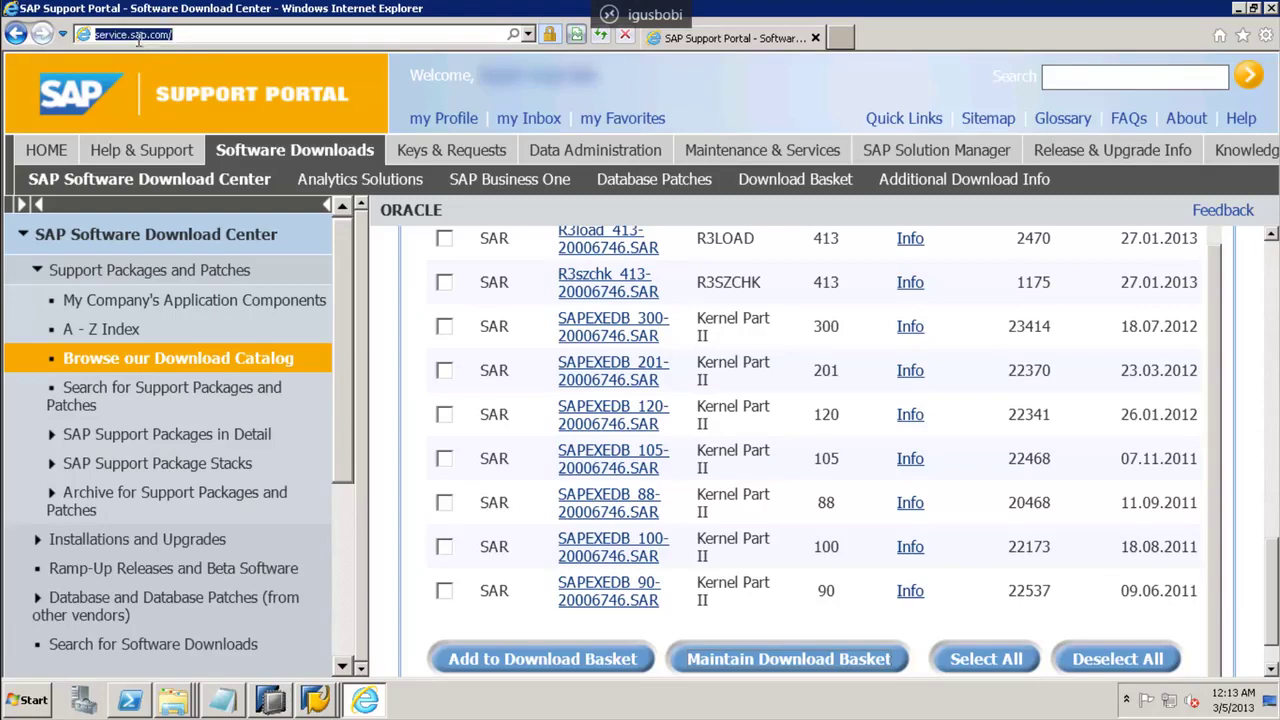
pyautogui.click(130, 103)
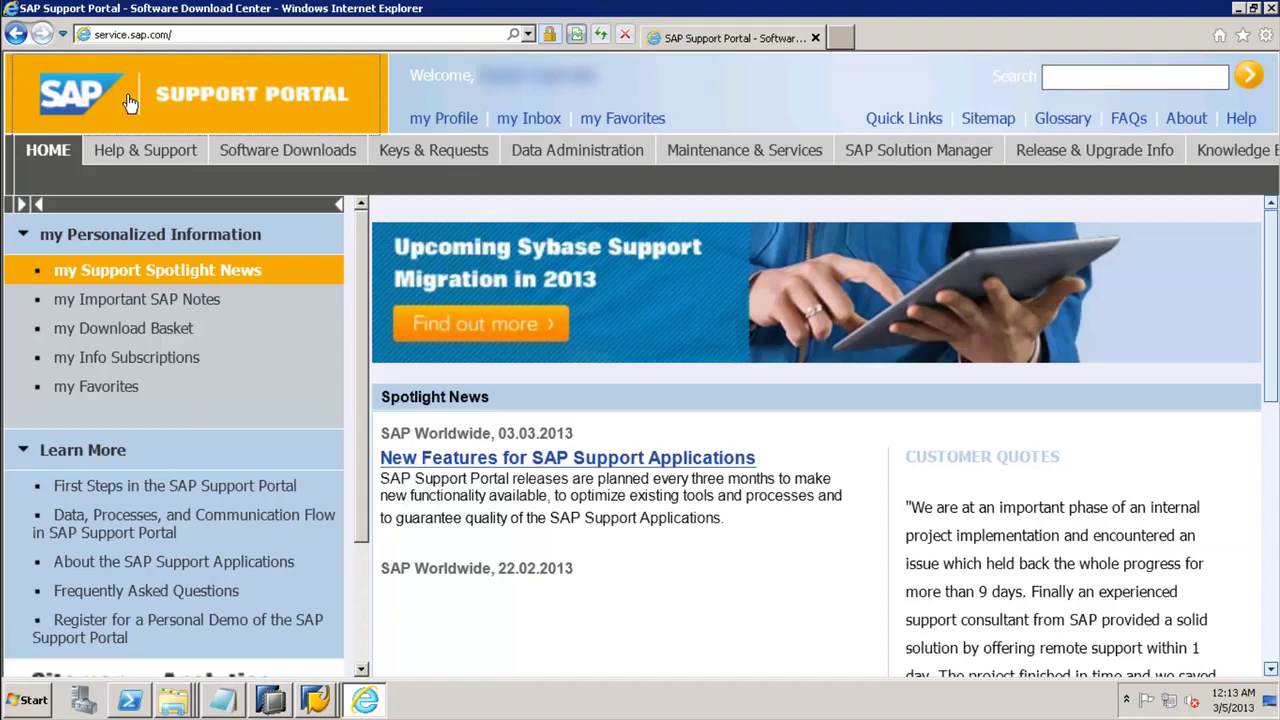
pyautogui.click(232, 152)
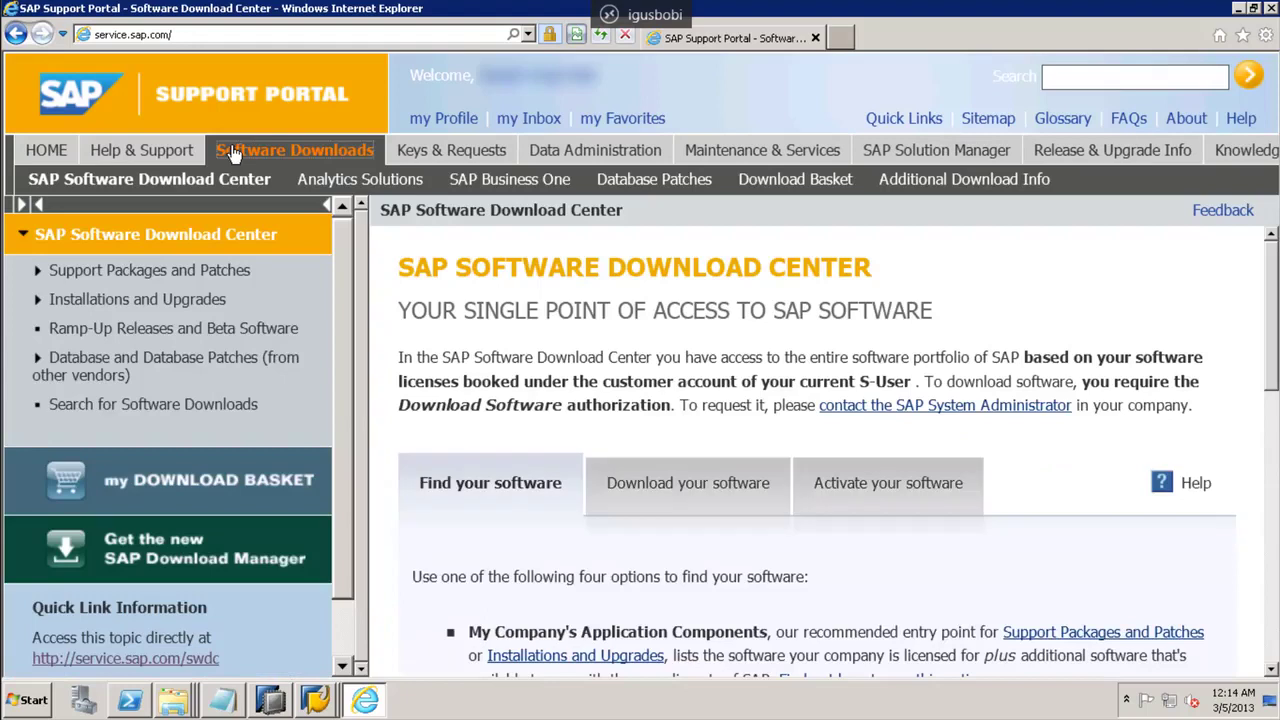
pyautogui.click(229, 272)
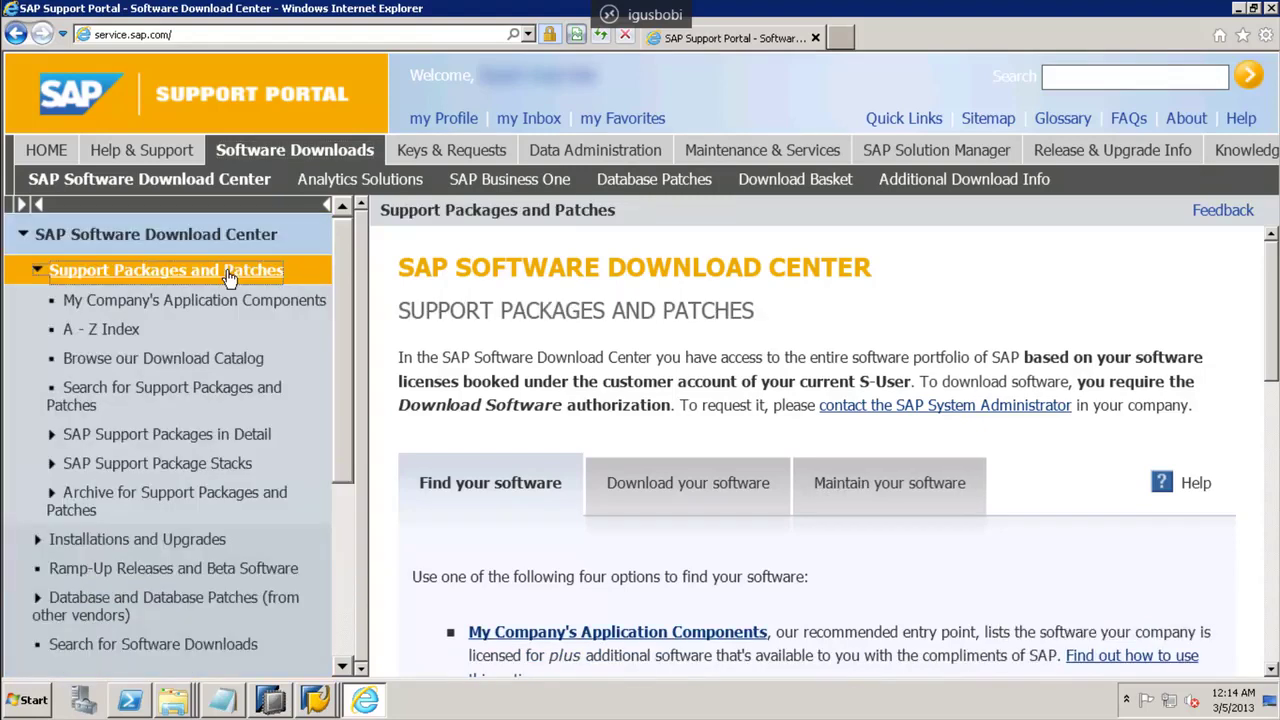
pyautogui.click(195, 360)
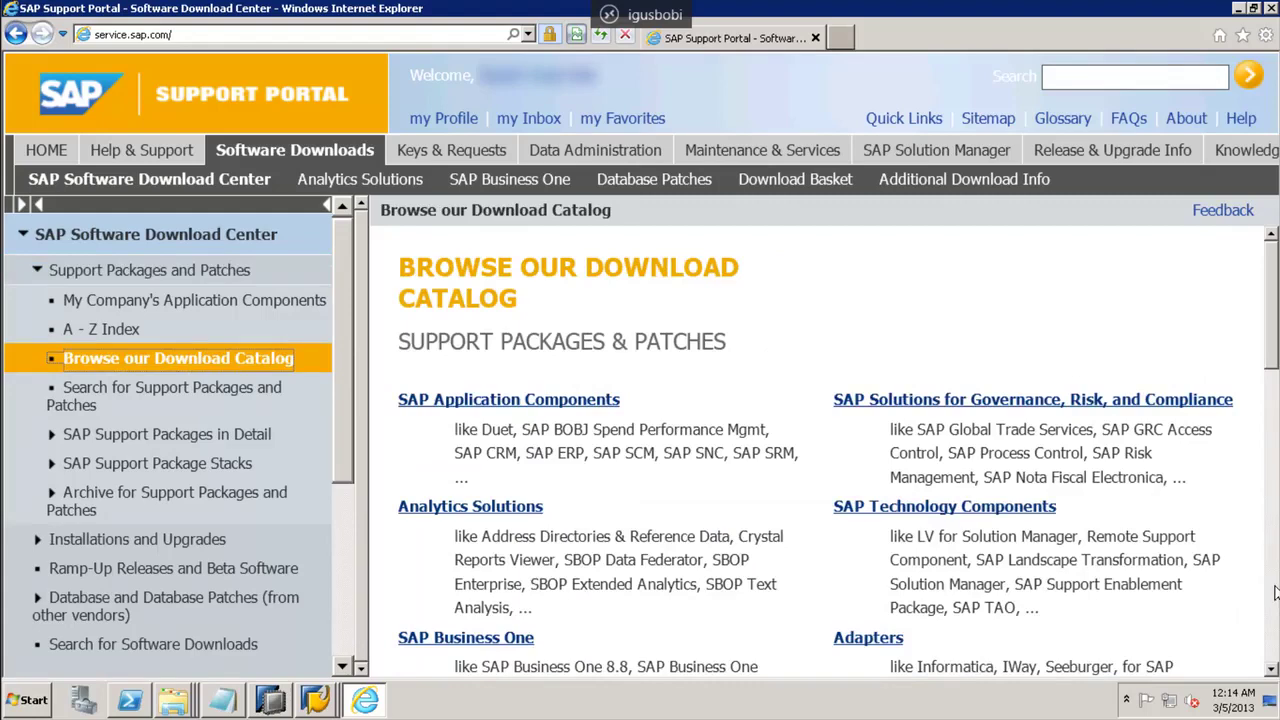
# Step: Under Additional Components, expand SAP Kernel and open SAP KERNEL 64-BIT UNICODE
pyautogui.click(1275, 593)
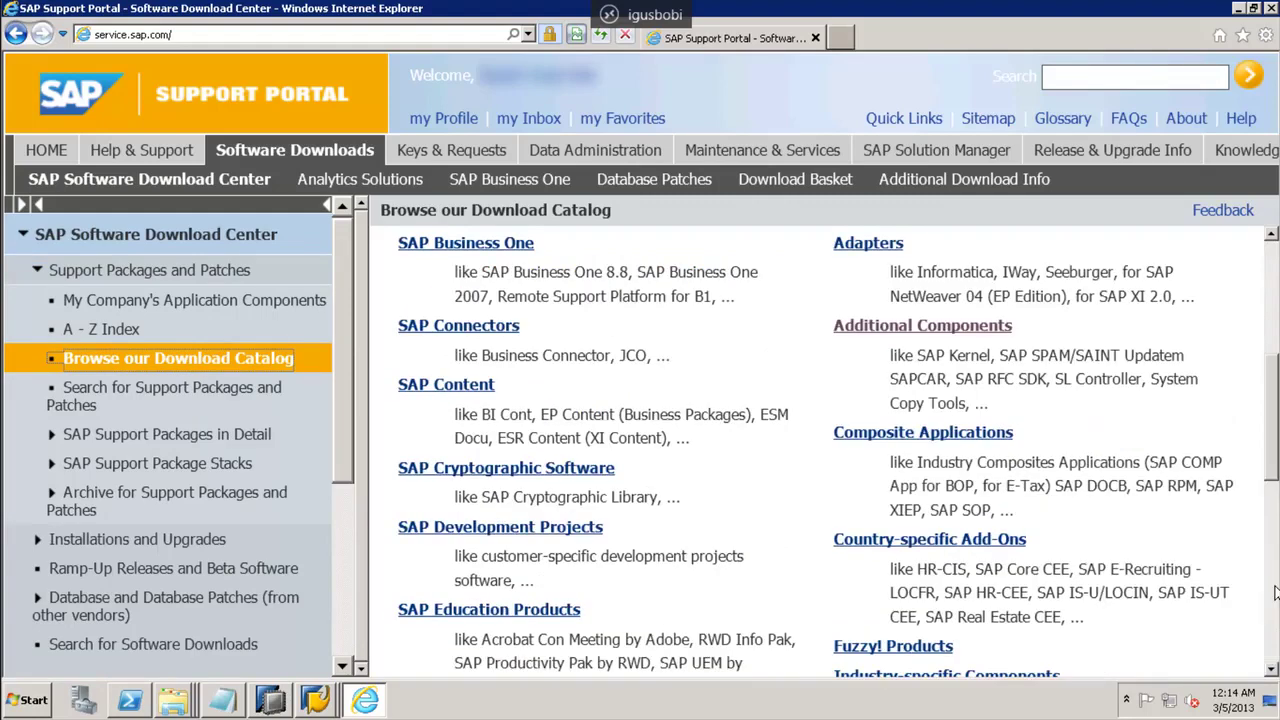
pyautogui.click(926, 334)
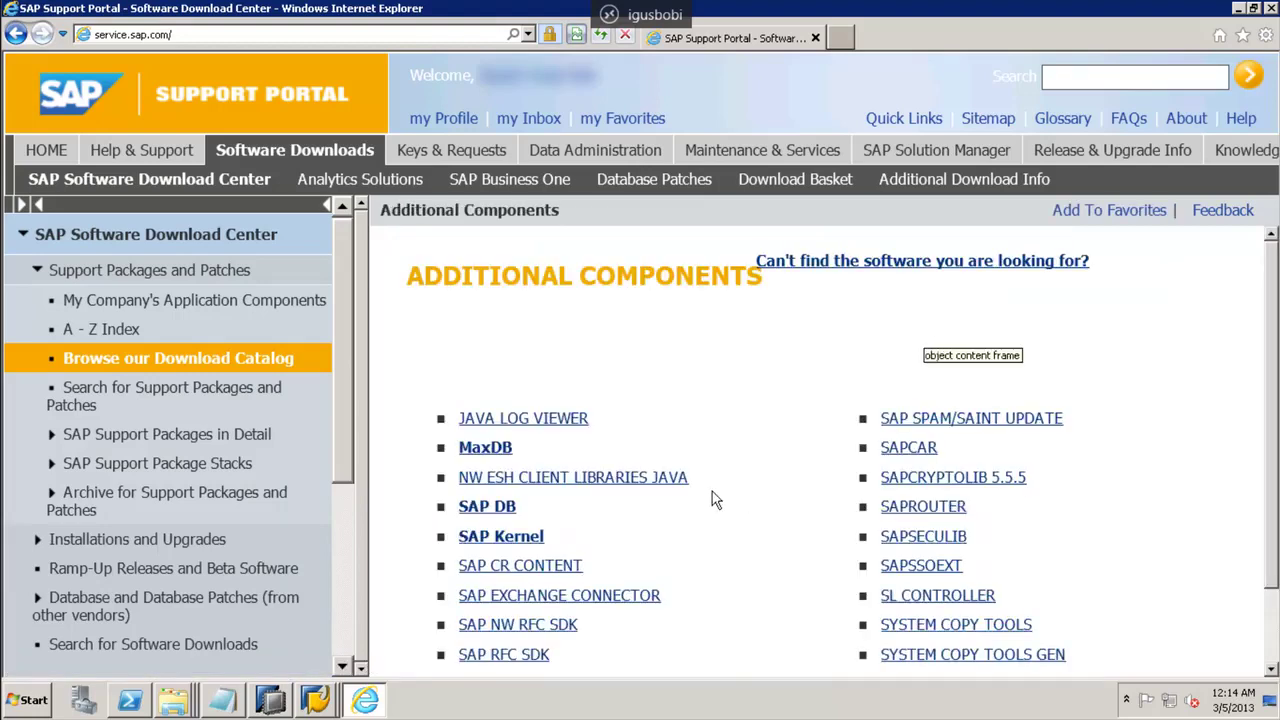
pyautogui.click(495, 545)
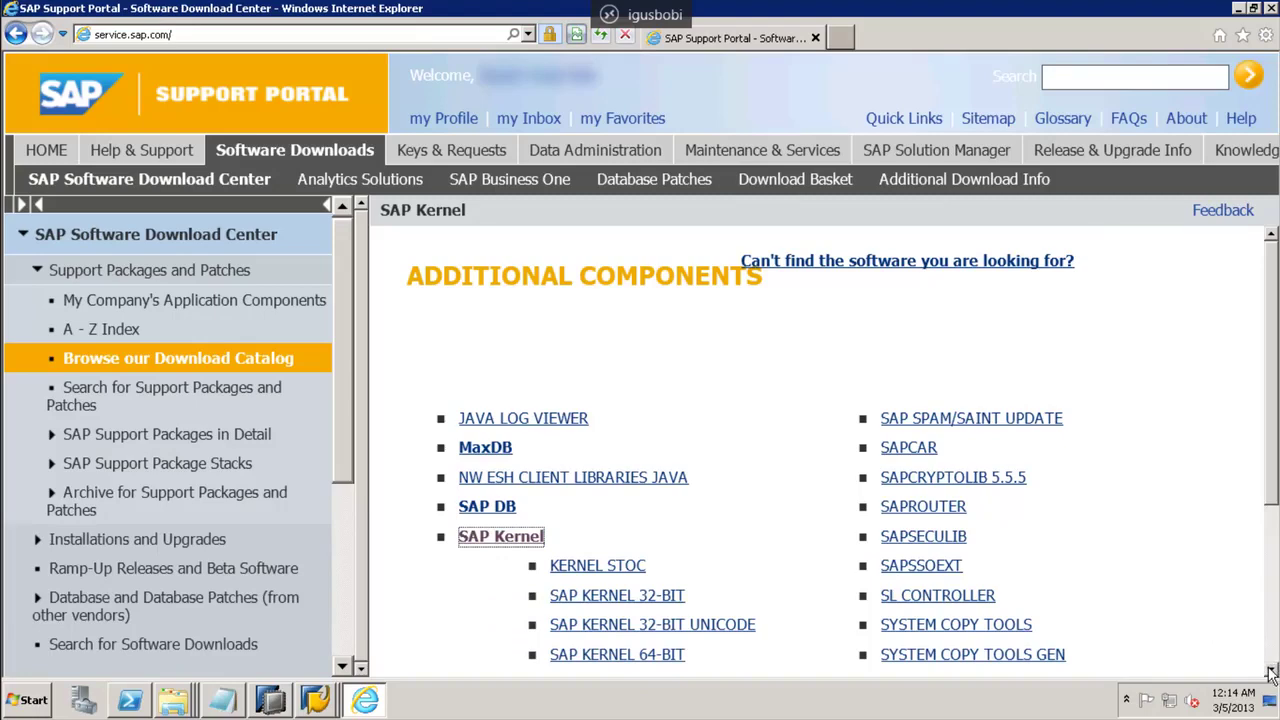
pyautogui.click(1271, 673)
pyautogui.click(1271, 673)
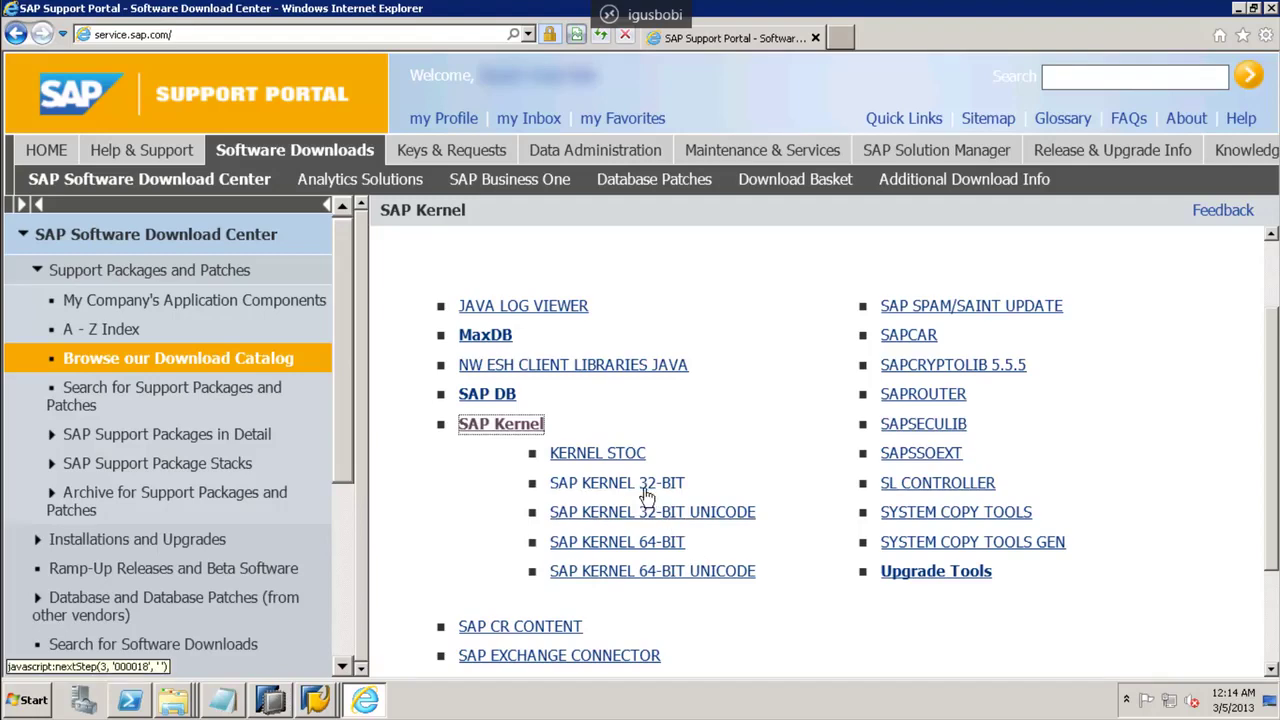
pyautogui.click(716, 574)
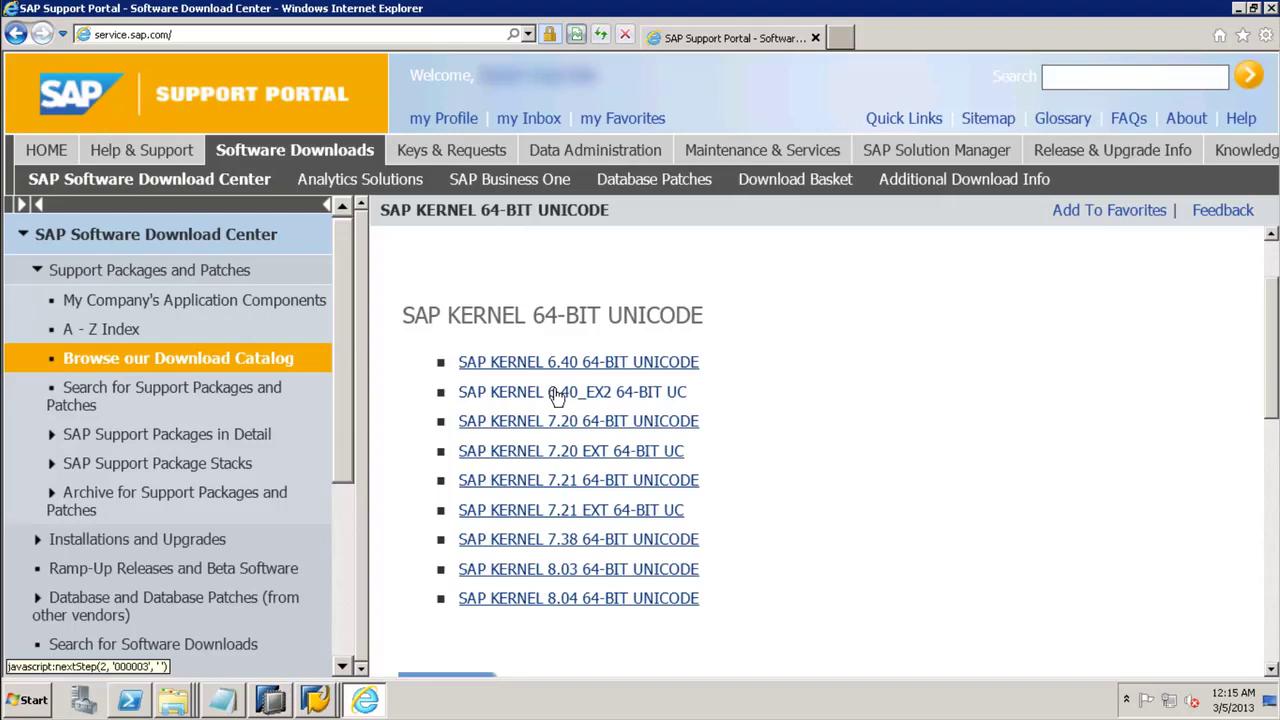
# Step: Open the #Database independent downloads of SAP KERNEL 7.20 EXT 64-BIT UC for Windows on x64 64bit
pyautogui.click(574, 459)
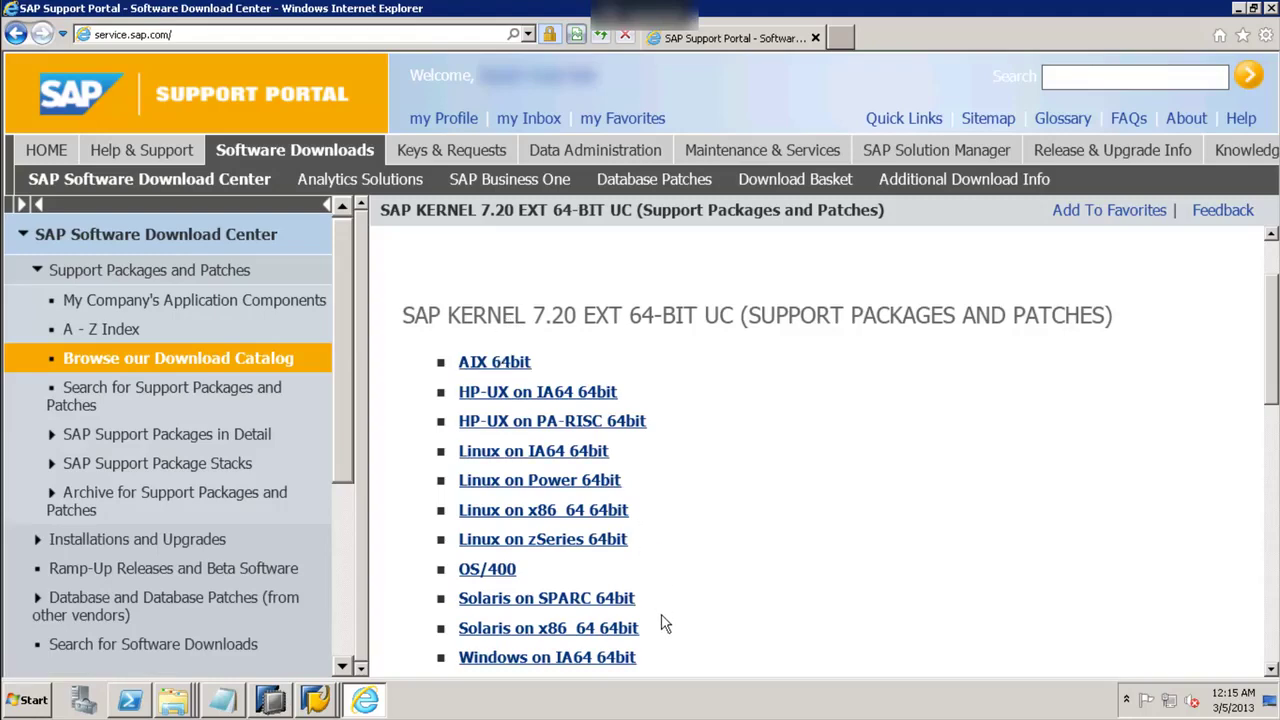
pyautogui.click(1275, 590)
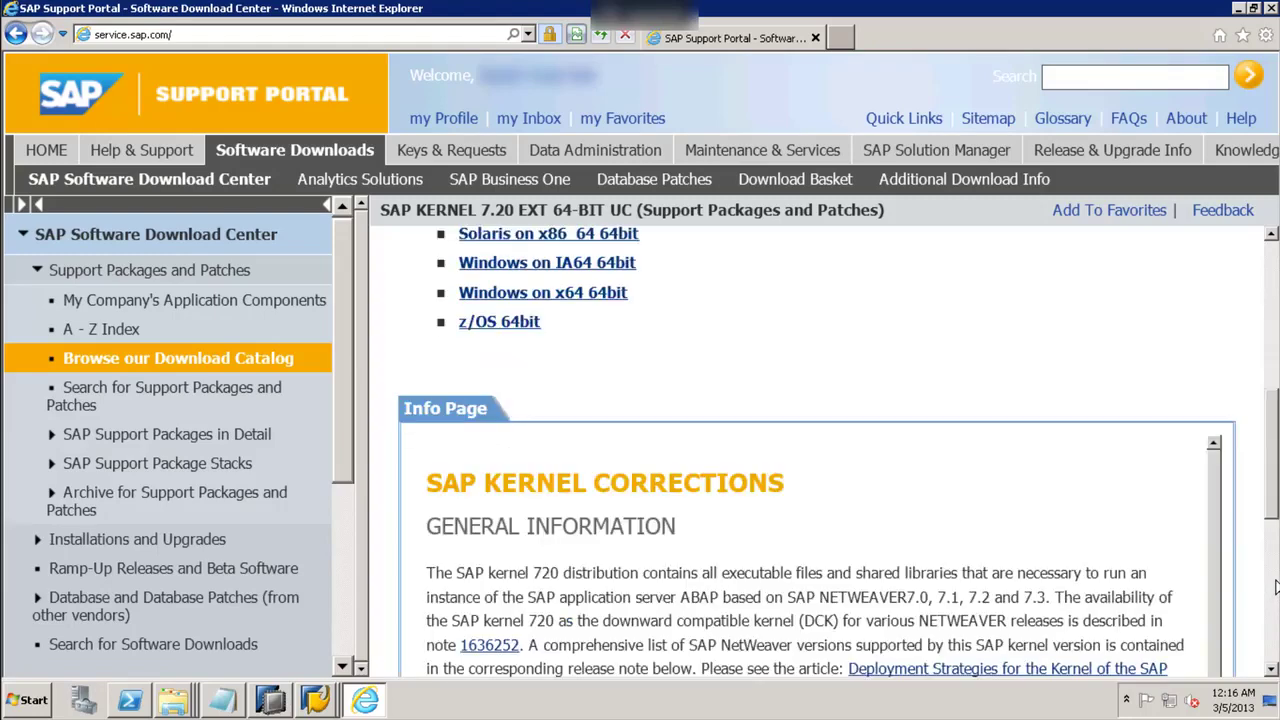
pyautogui.click(524, 300)
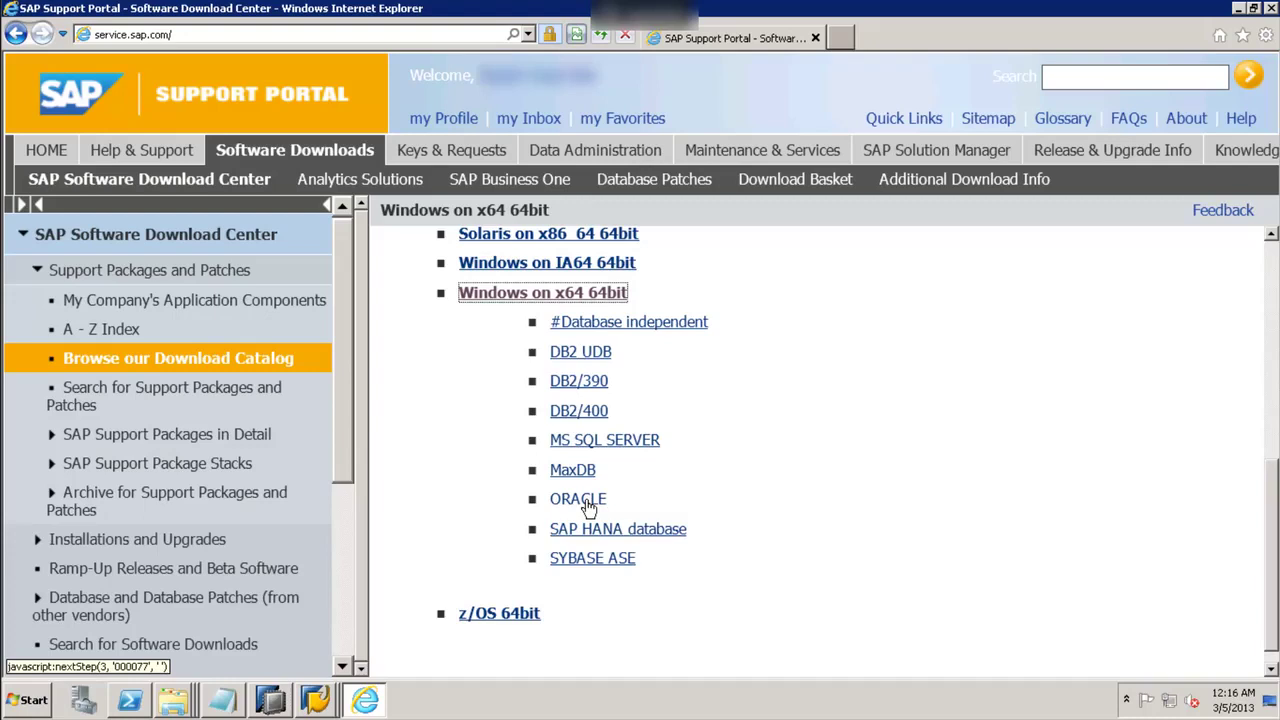
pyautogui.click(624, 325)
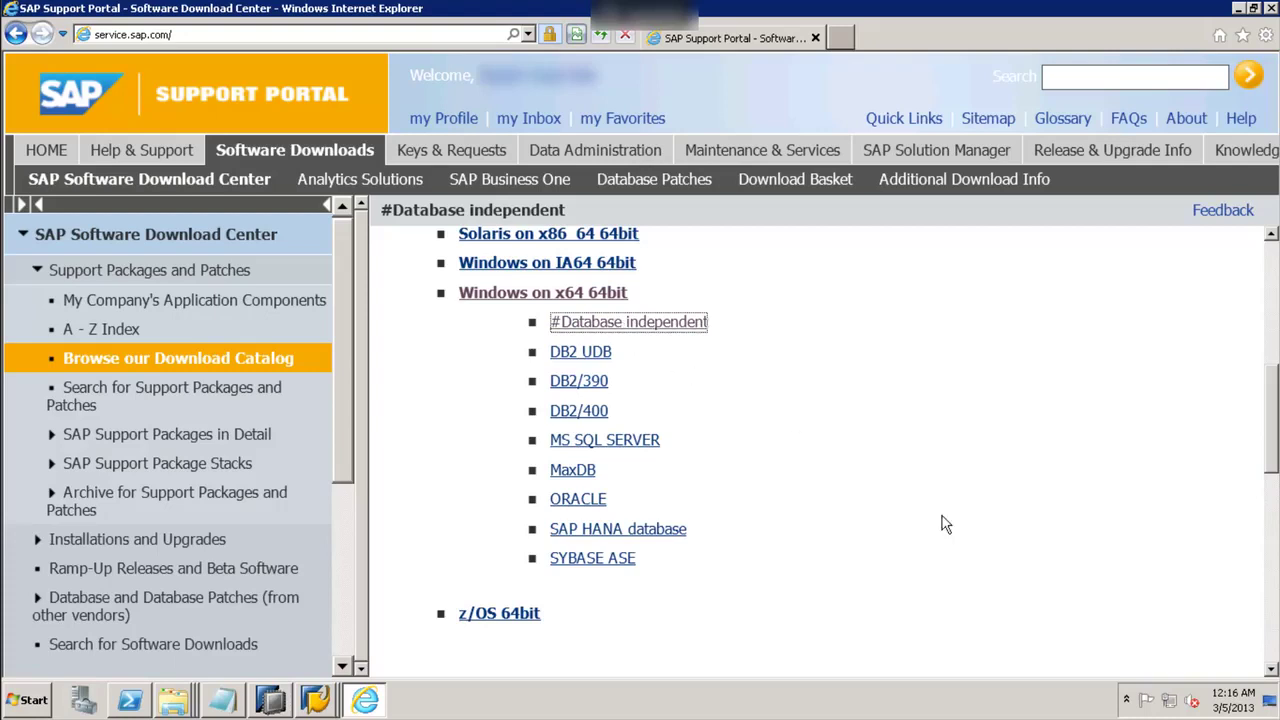
# Step: Sort the database-independent files by Last Changed and add the Kernel Part I file SAPEXE_402-20006748.SAR to the download basket
pyautogui.click(1272, 606)
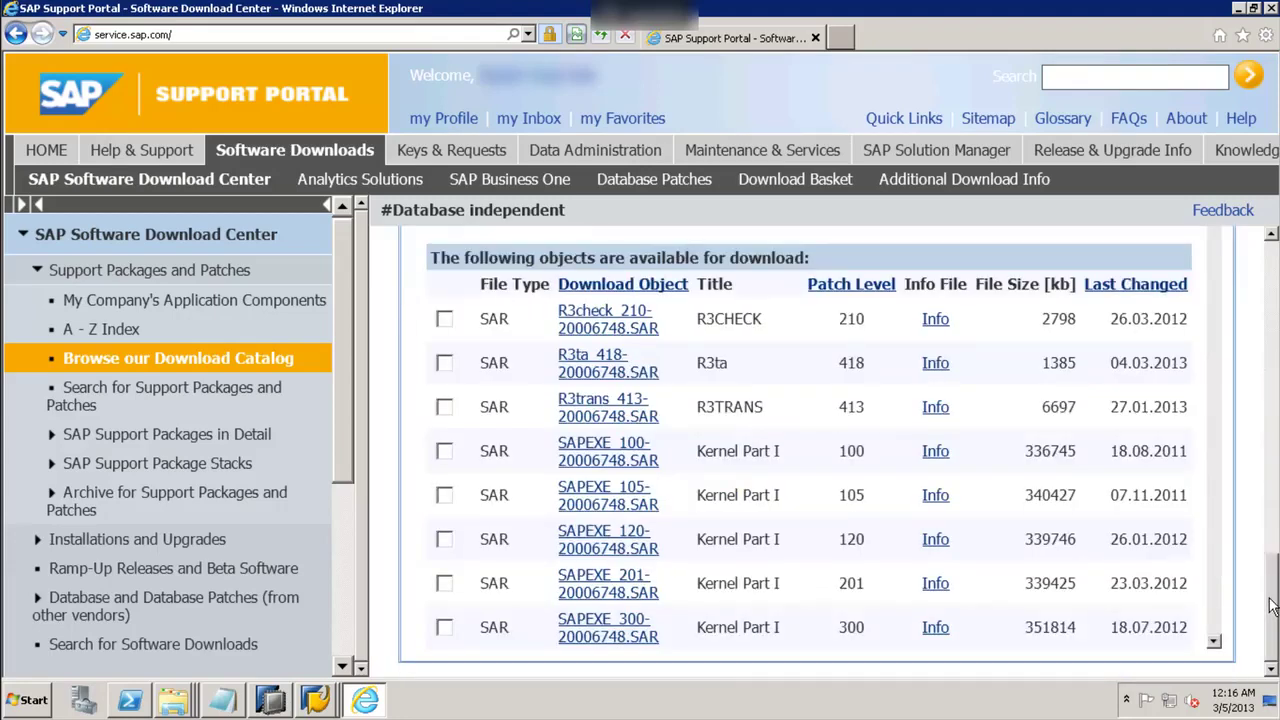
pyautogui.click(1114, 288)
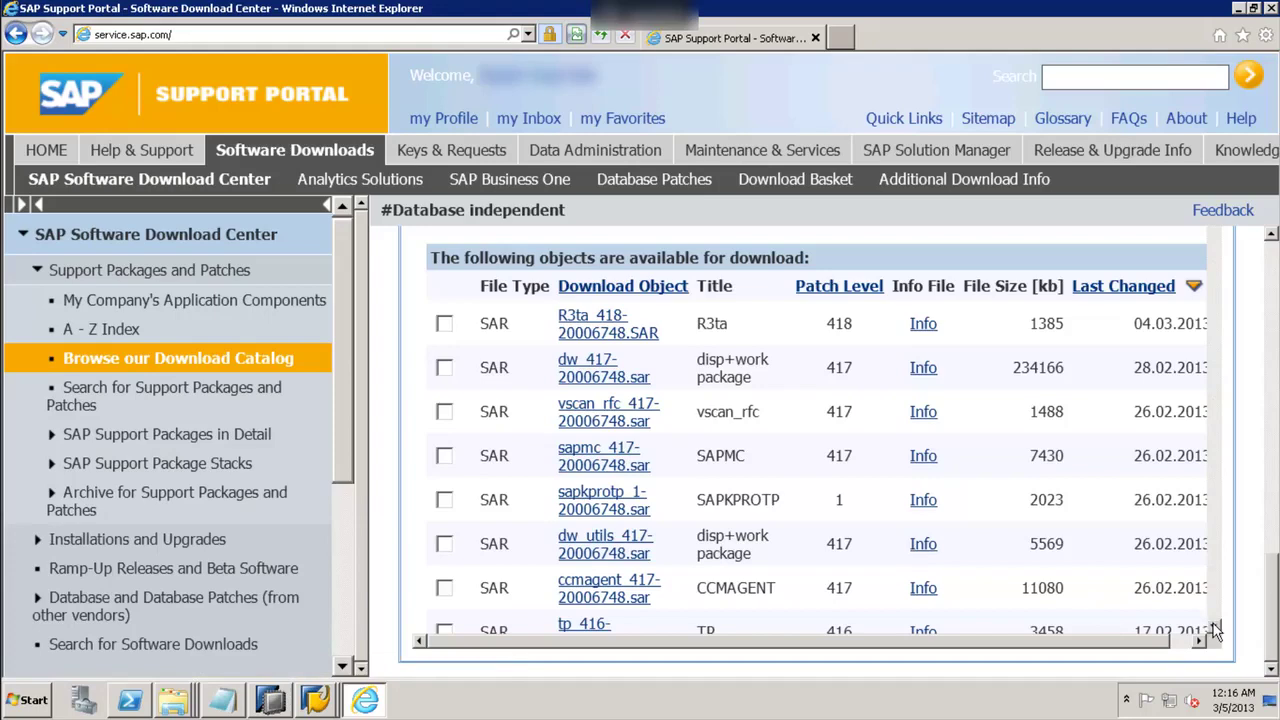
pyautogui.scroll(-3, 1215, 630)
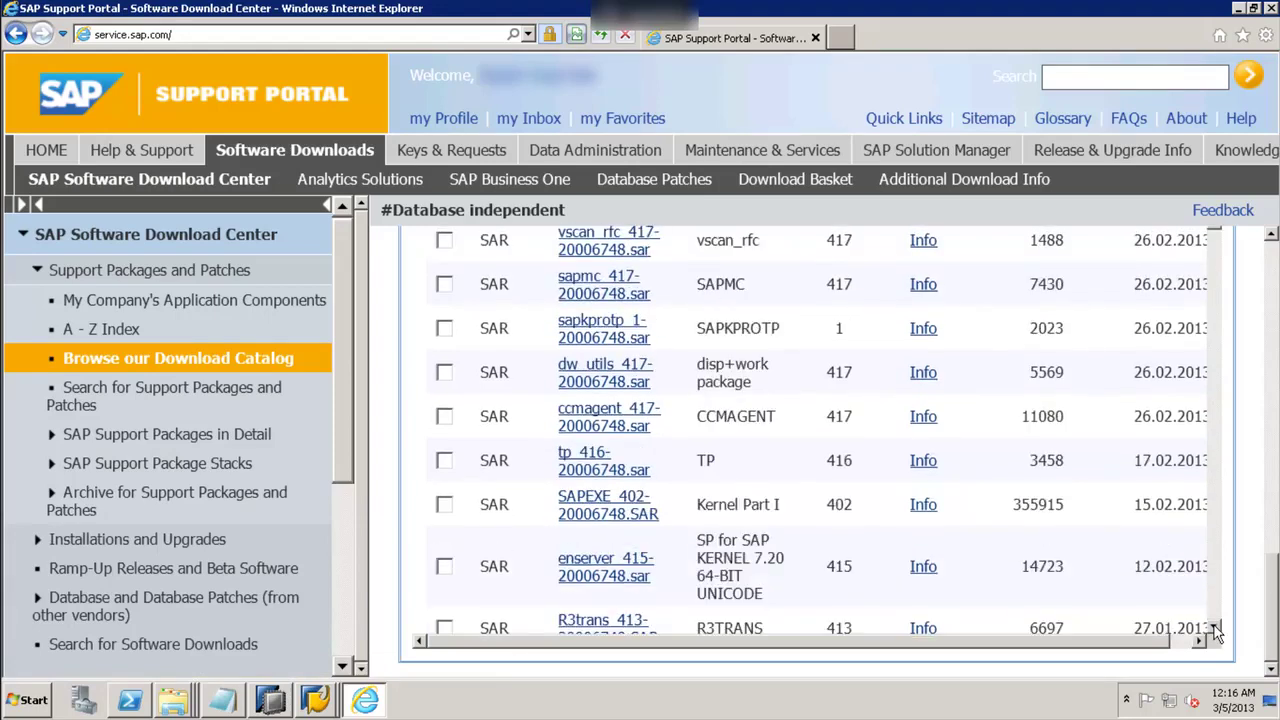
pyautogui.click(443, 508)
pyautogui.scroll(-10, 1219, 611)
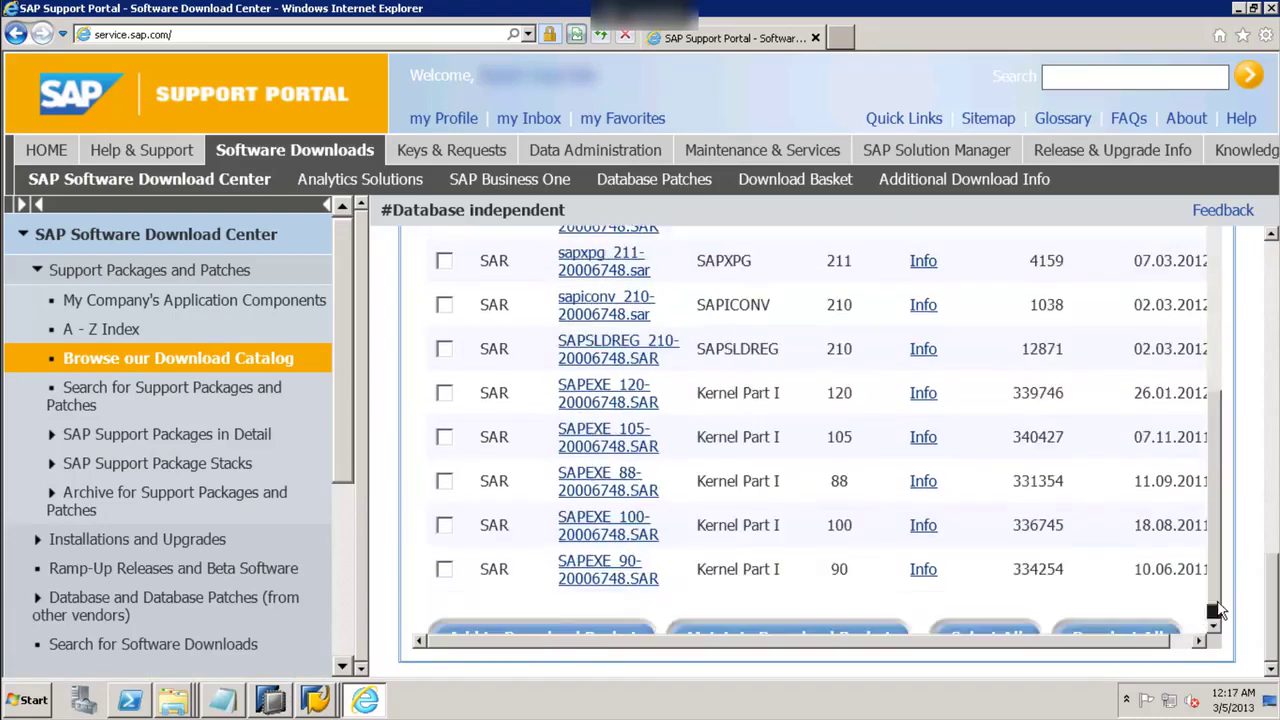
pyautogui.scroll(-1, 1219, 620)
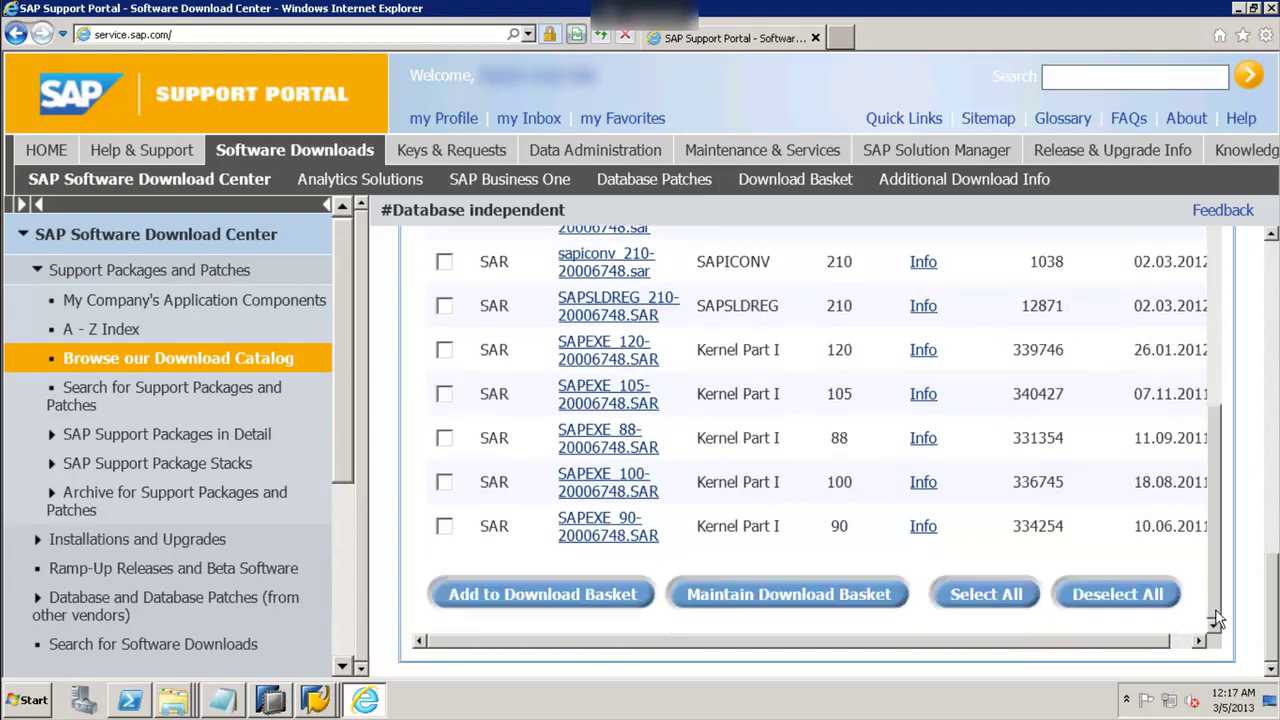
pyautogui.click(557, 596)
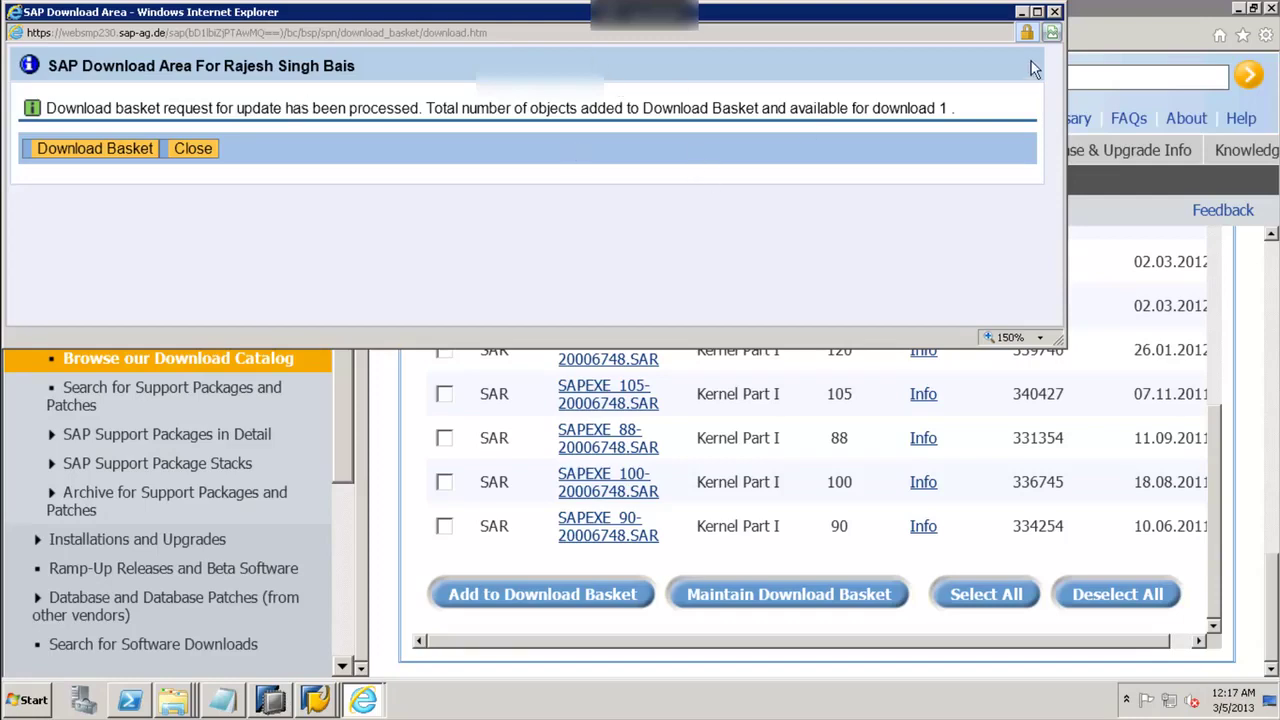
pyautogui.click(1054, 12)
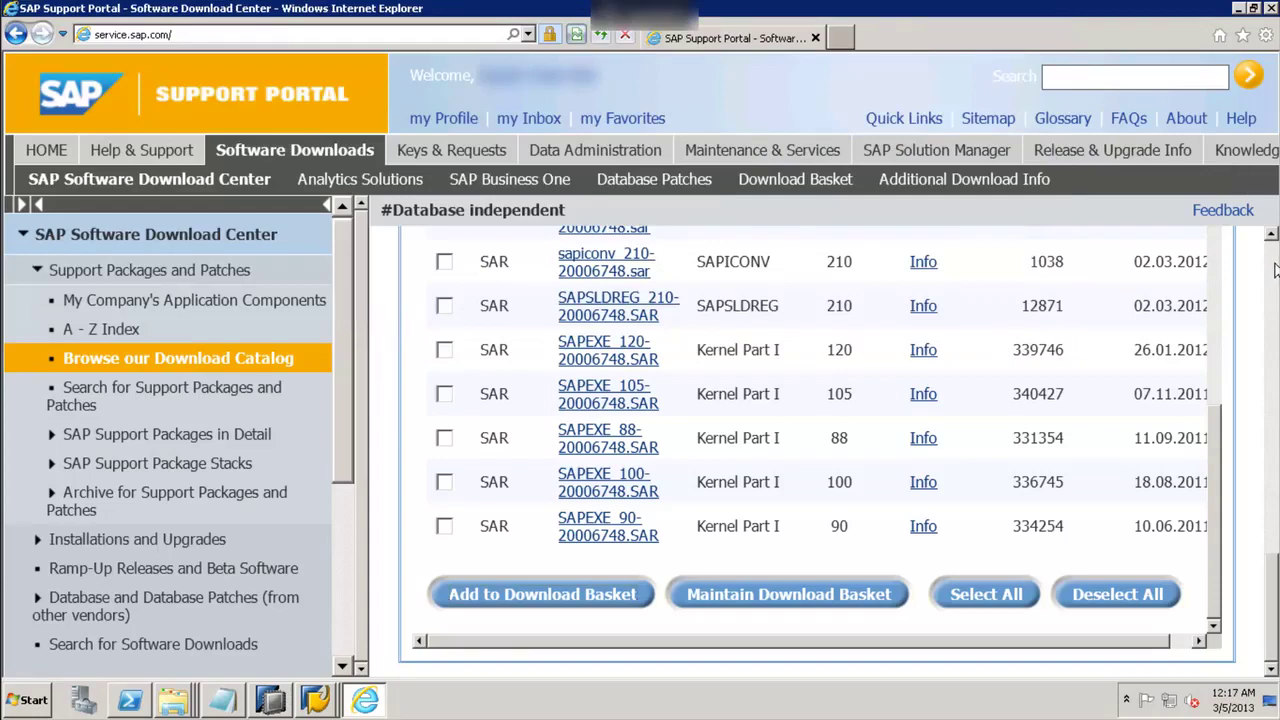
# Step: Go back to the Windows on x64 64bit database list and open the ORACLE downloads
pyautogui.scroll(10, 1275, 270)
pyautogui.scroll(3, 1273, 272)
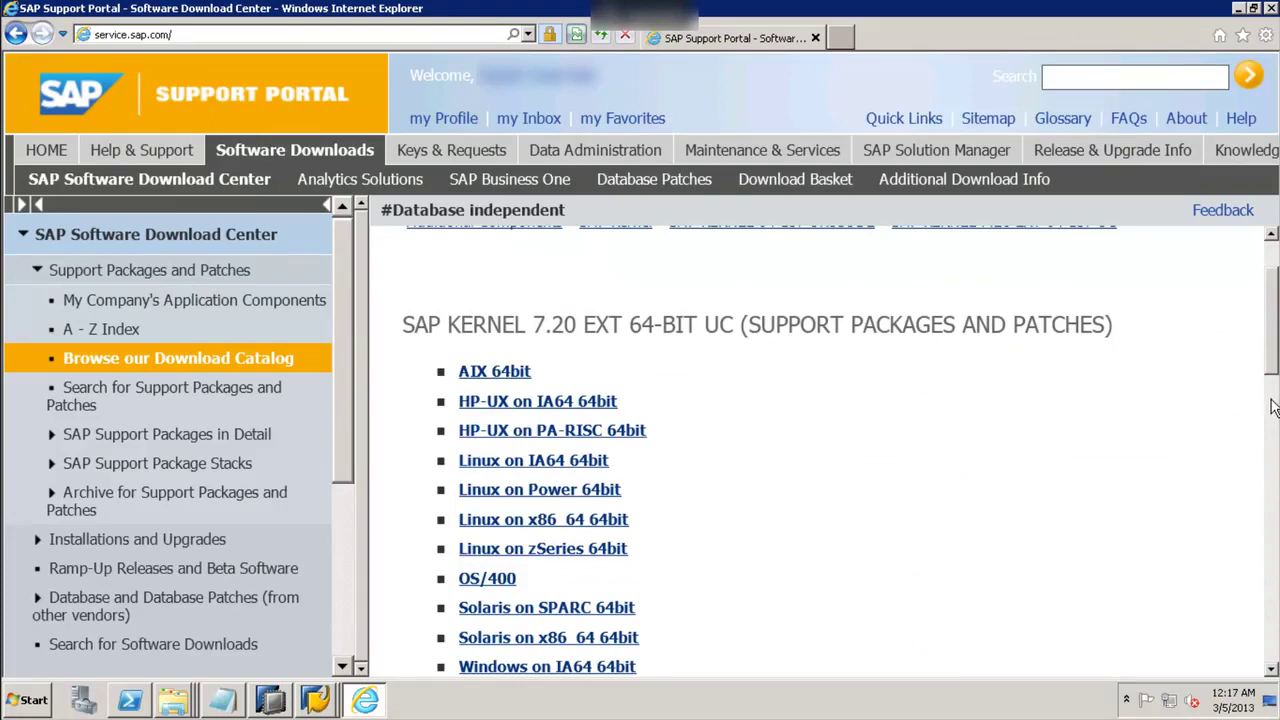
pyautogui.scroll(-4, 1272, 406)
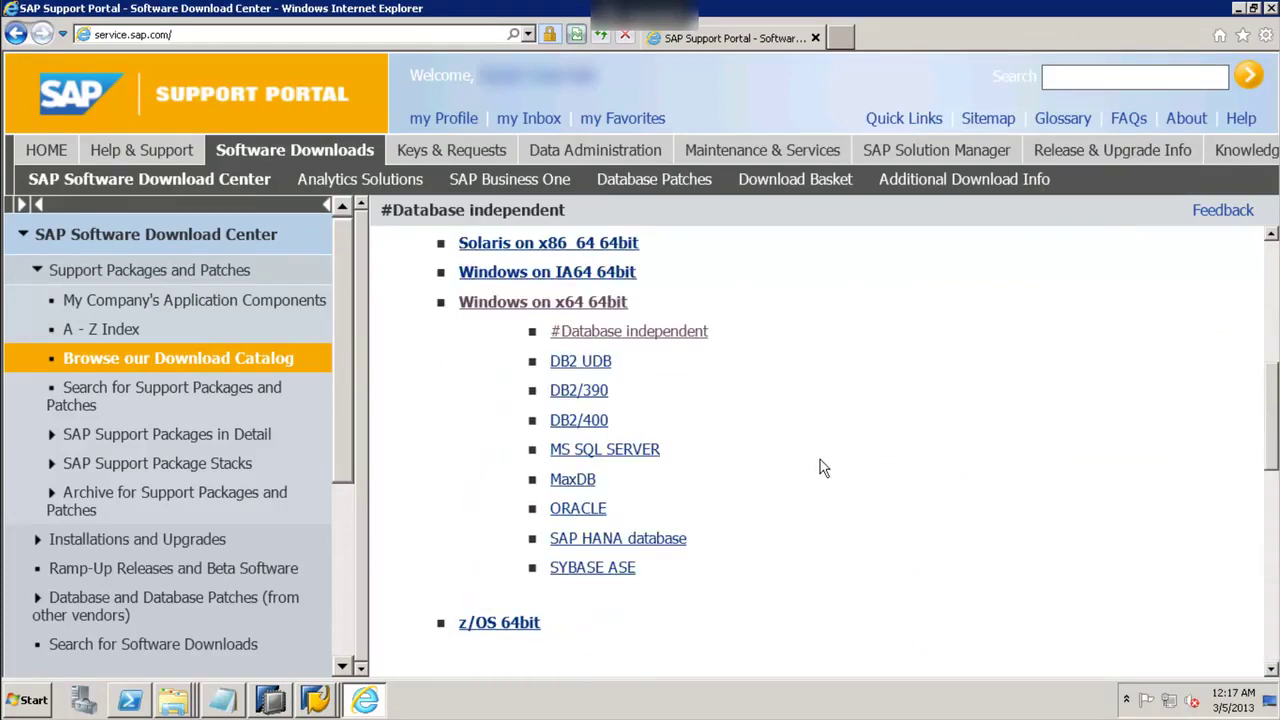
pyautogui.click(575, 512)
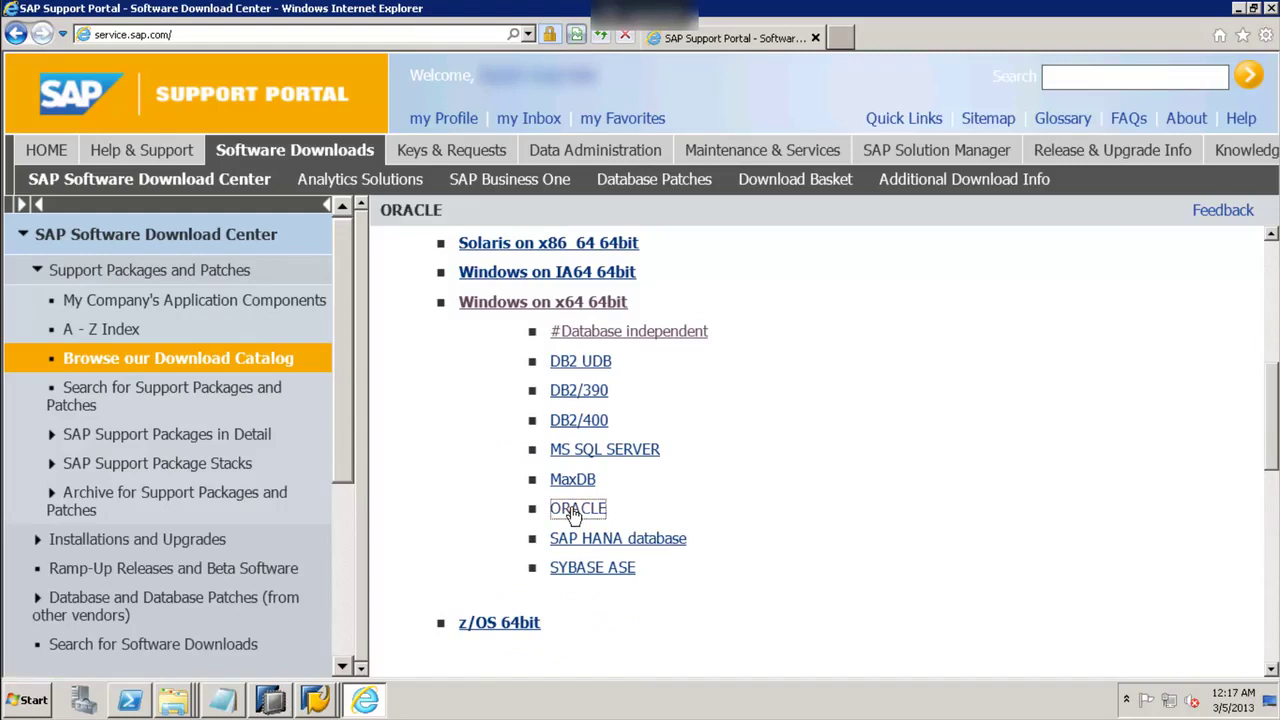
# Step: Sort the Oracle files by Last Changed and add the Kernel Part II file SAPEXEDB_402-20006746.SAR to the download basket
pyautogui.click(1272, 595)
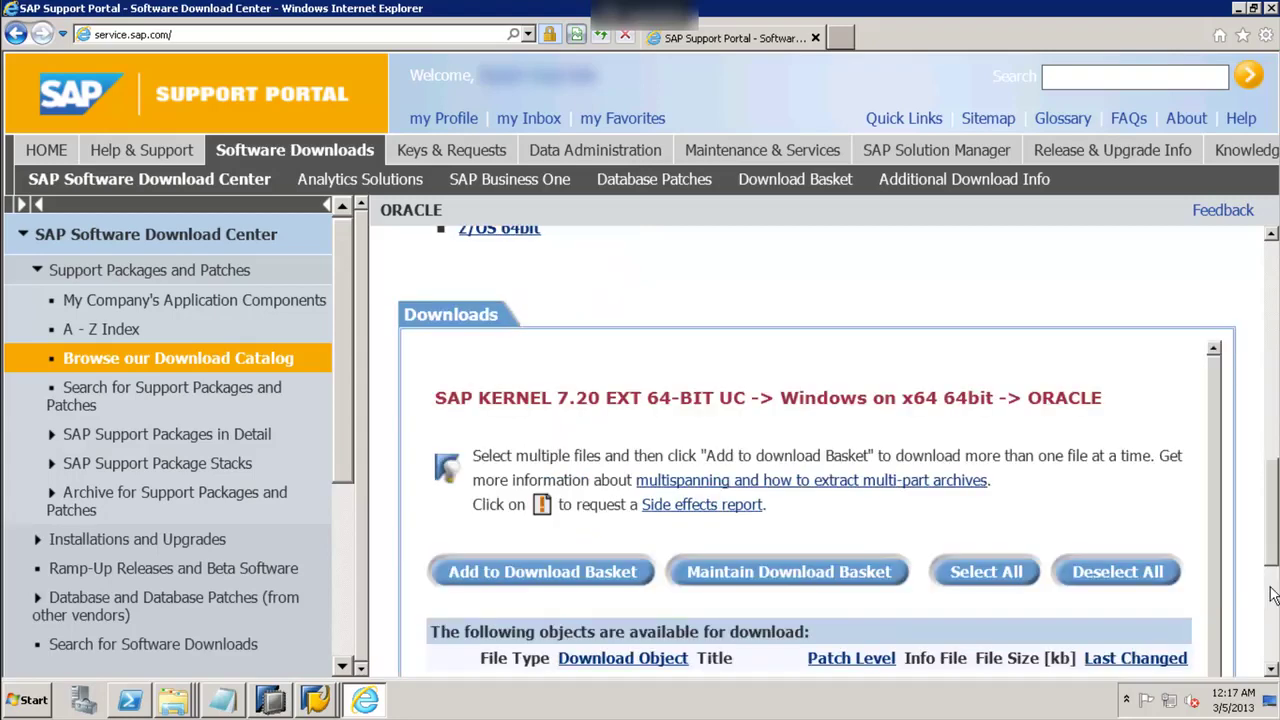
pyautogui.click(1272, 595)
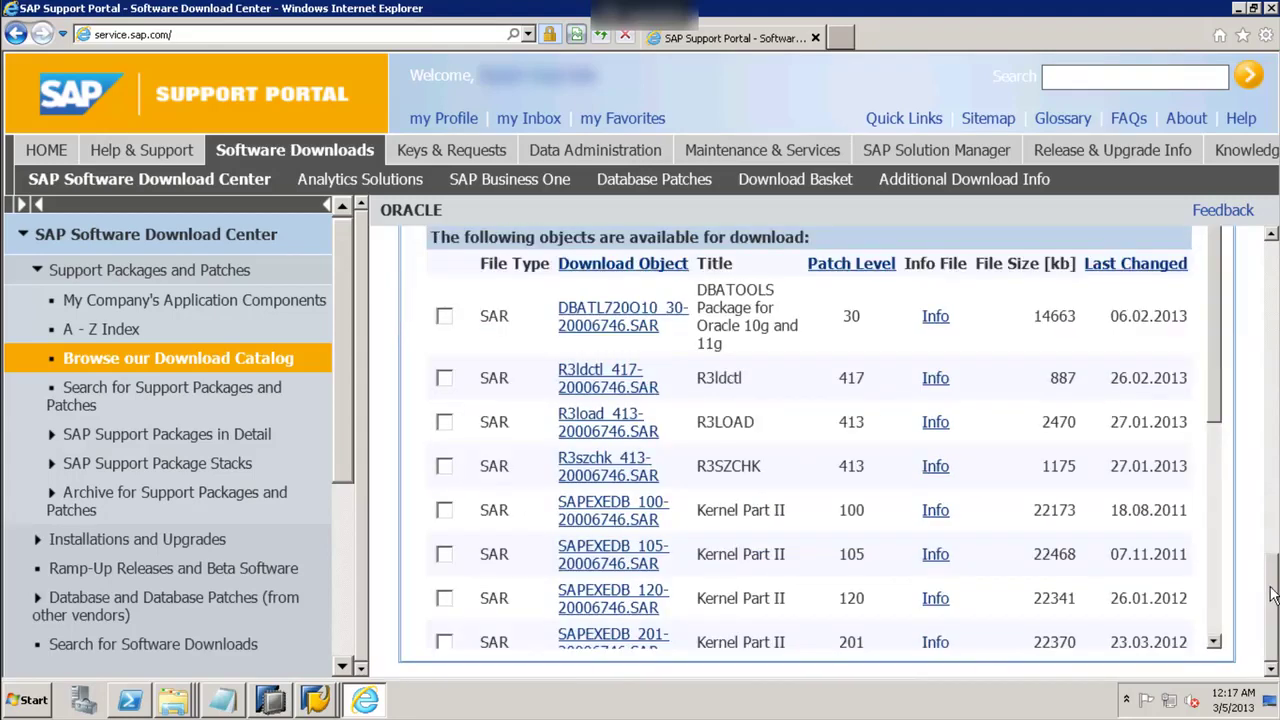
pyautogui.click(1105, 268)
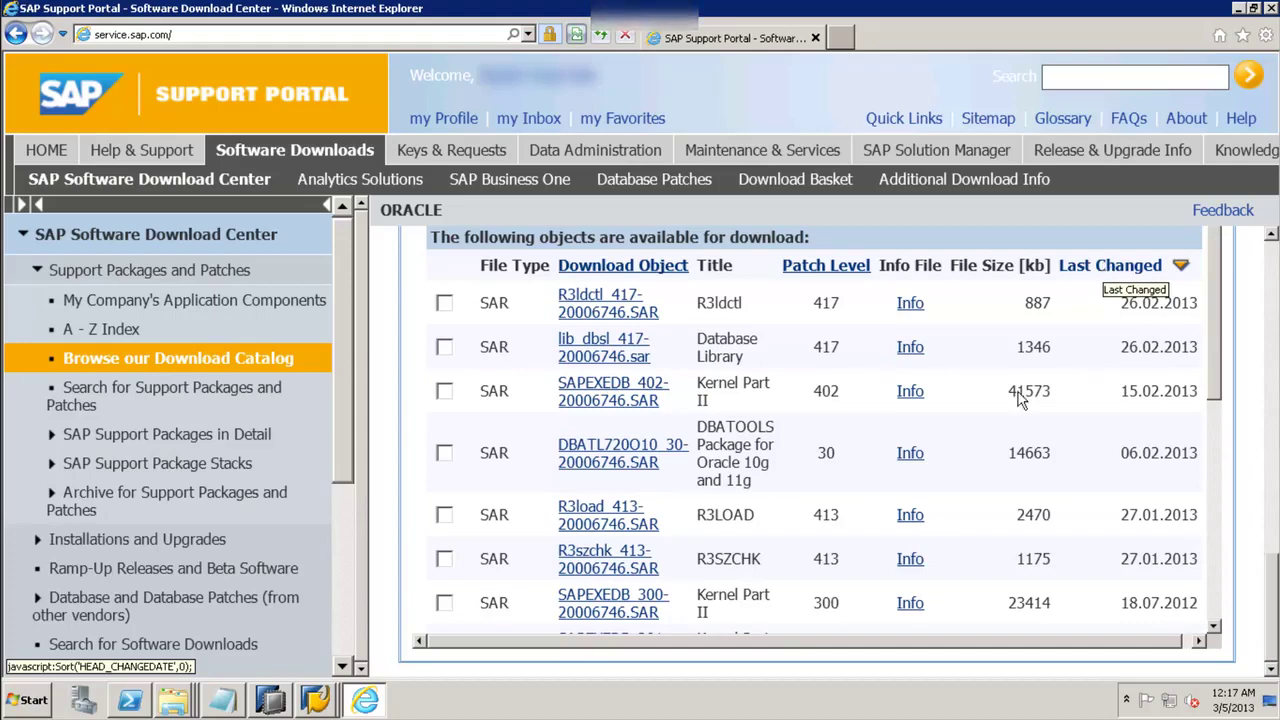
pyautogui.click(444, 392)
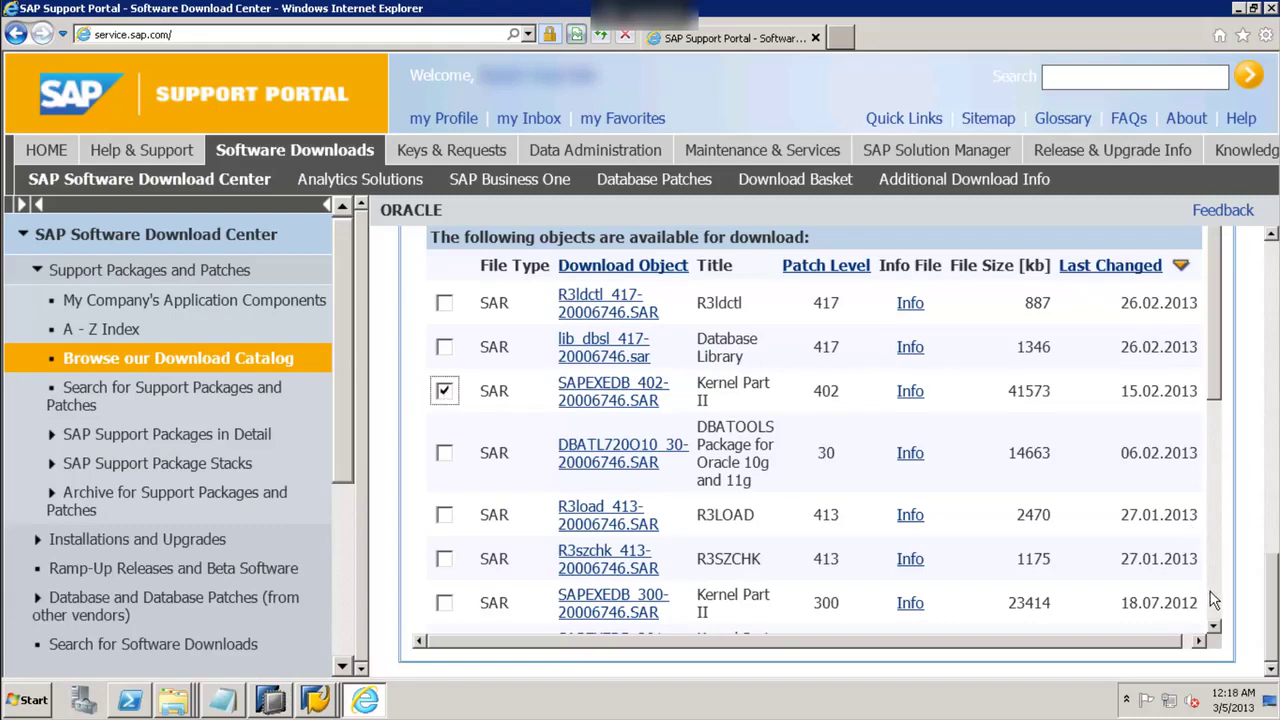
pyautogui.scroll(-6, 1213, 598)
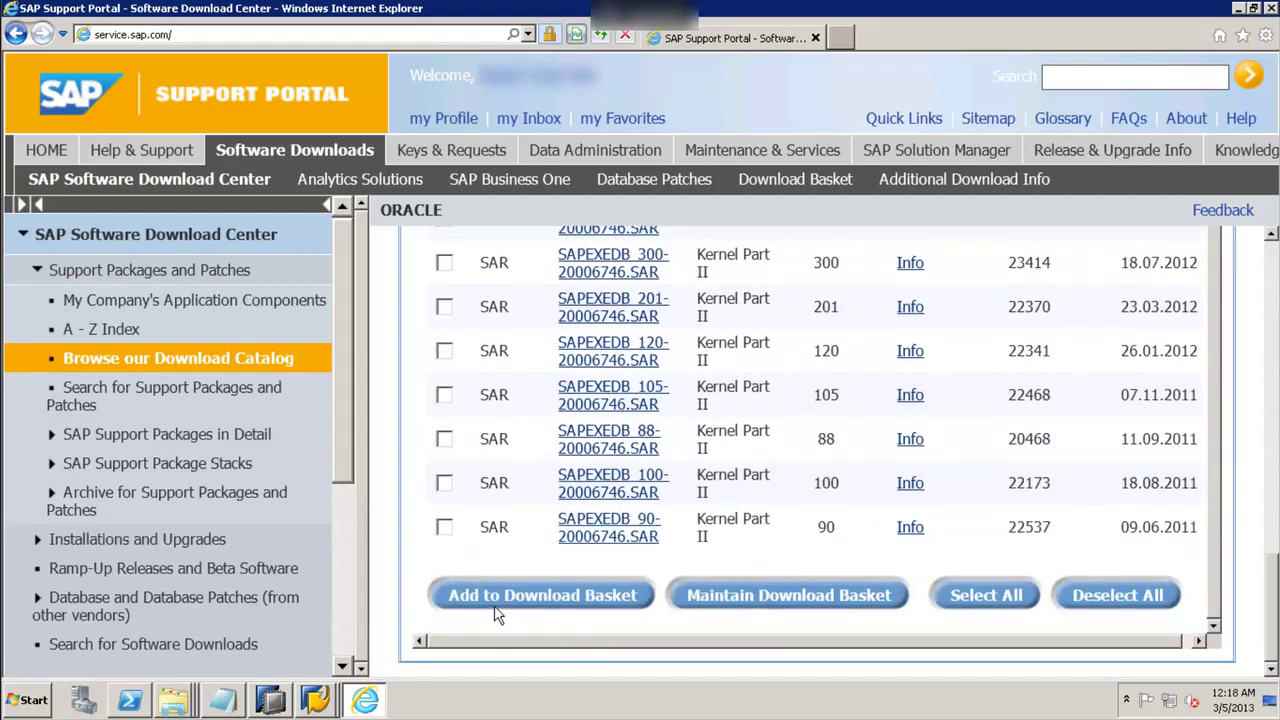
pyautogui.click(491, 597)
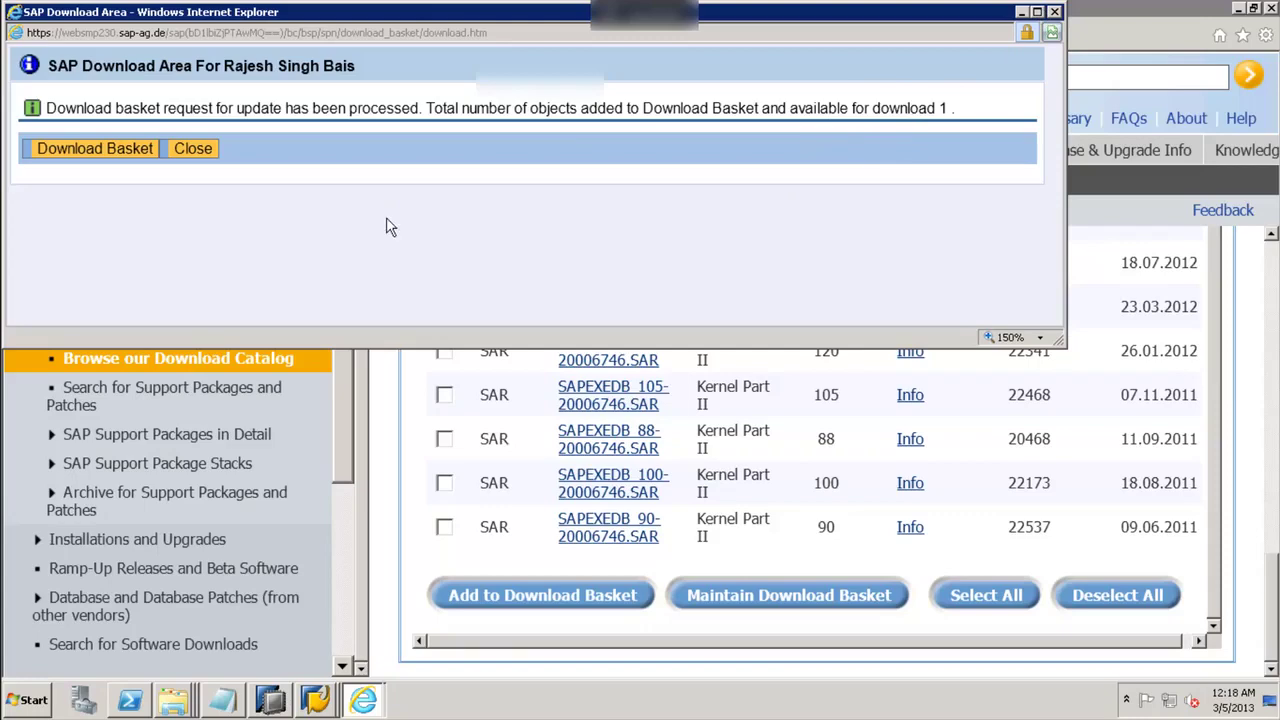
# Step: Open the download basket in a maximized window and select all of its kernel files
pyautogui.click(95, 150)
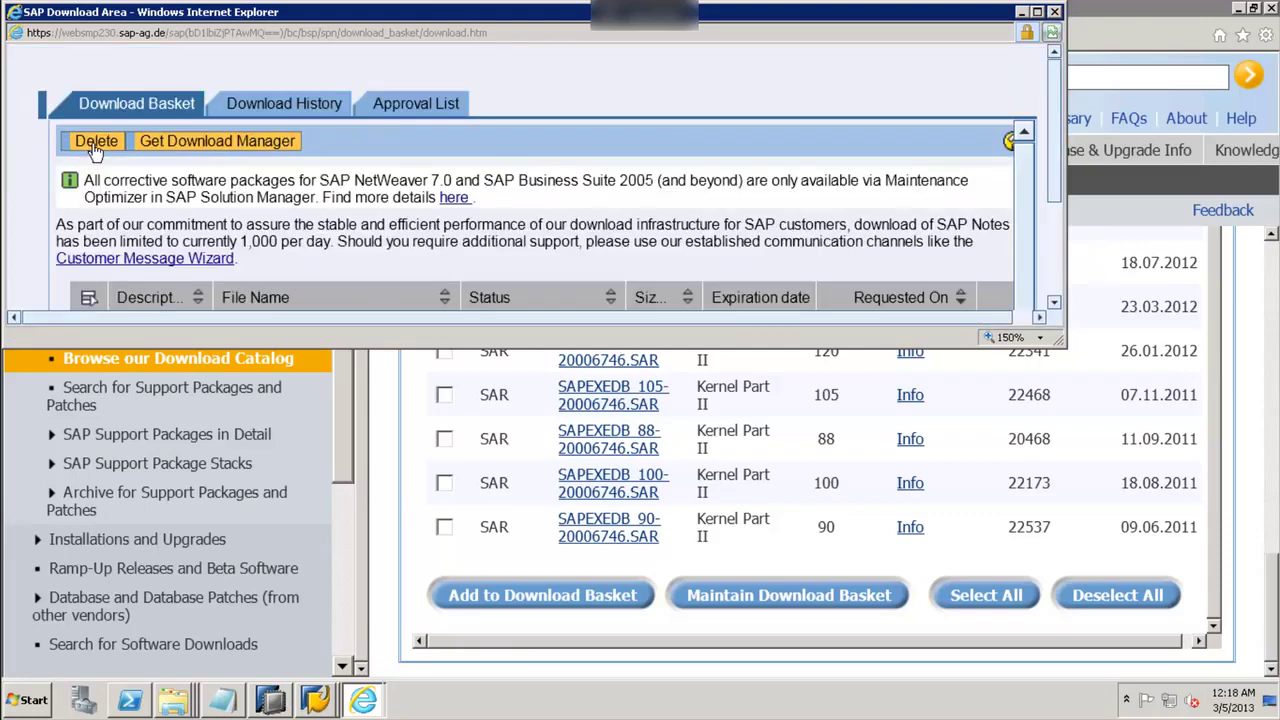
pyautogui.doubleClick(731, 20)
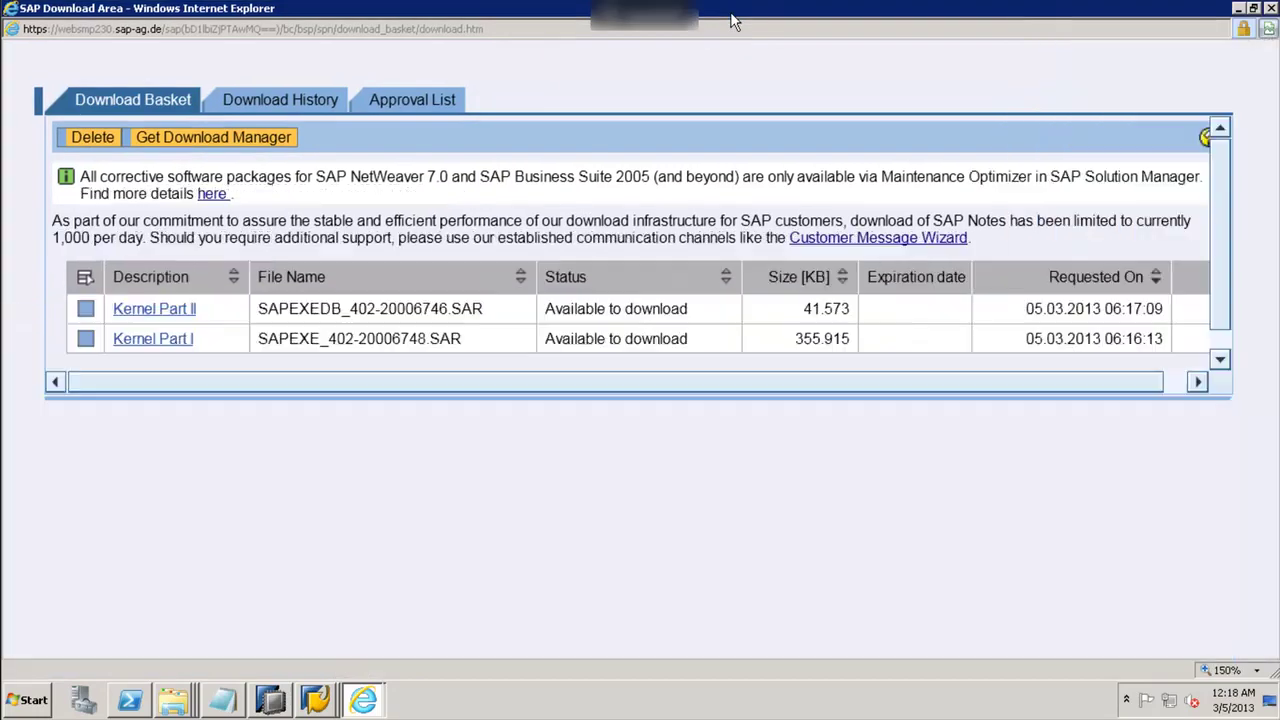
pyautogui.click(85, 281)
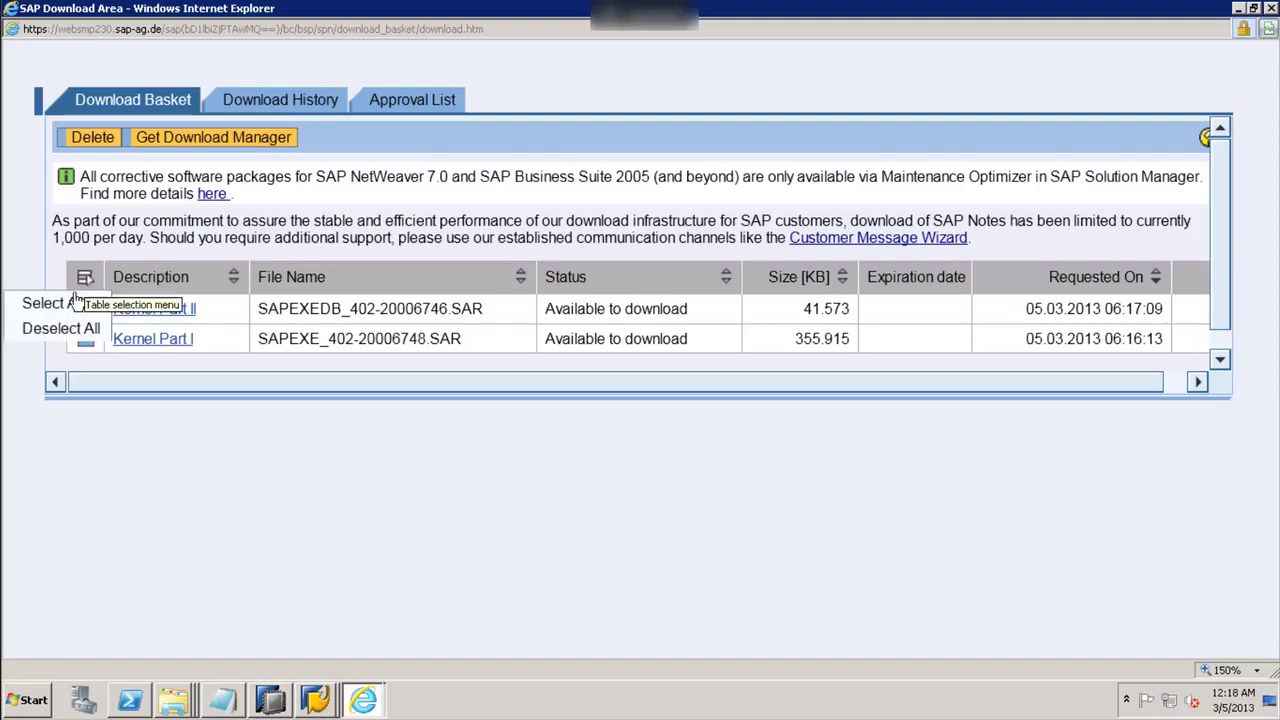
pyautogui.click(74, 297)
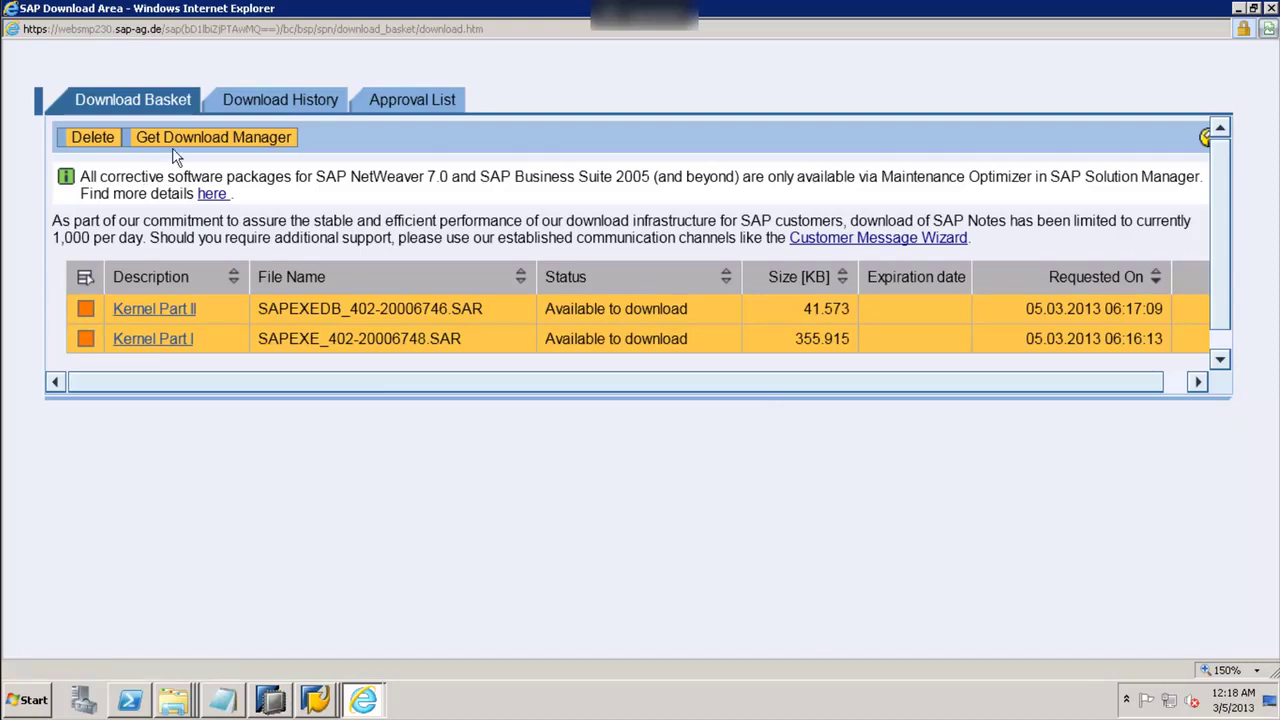
# Step: View the Download History of the download area
pyautogui.click(249, 97)
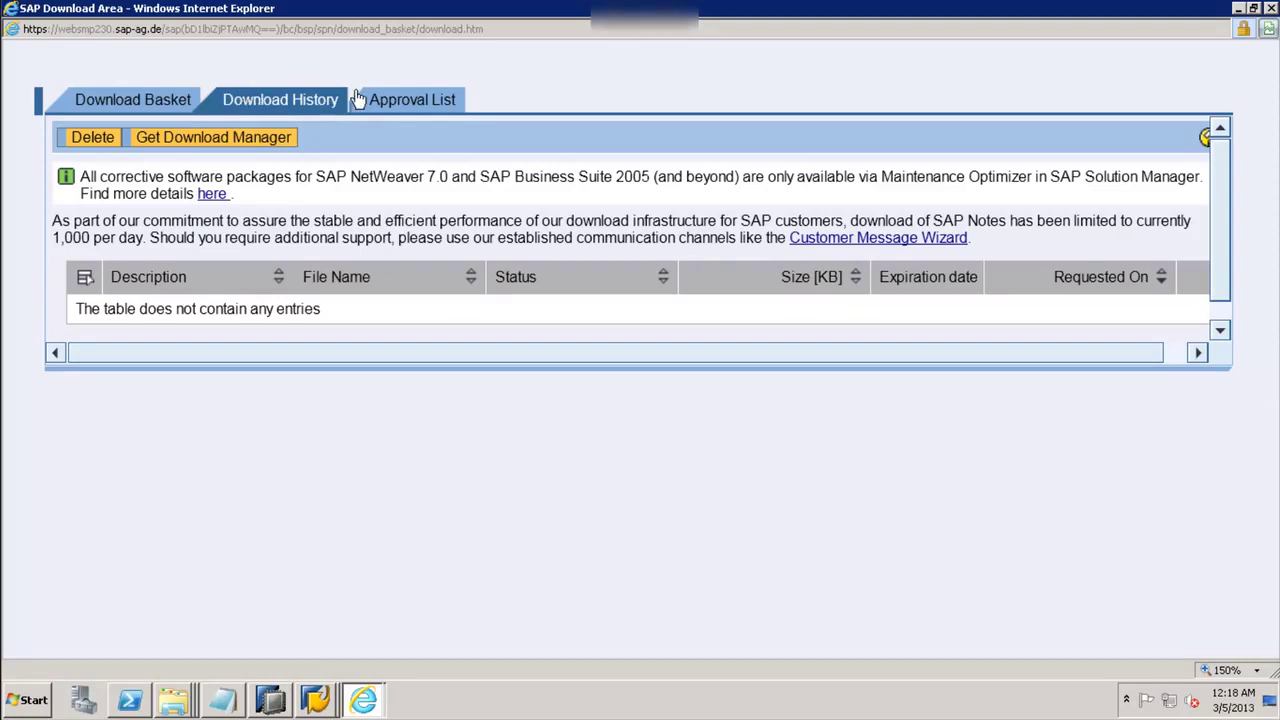
# Step: View the Approval List of the download area and return to the Download Basket
pyautogui.click(389, 99)
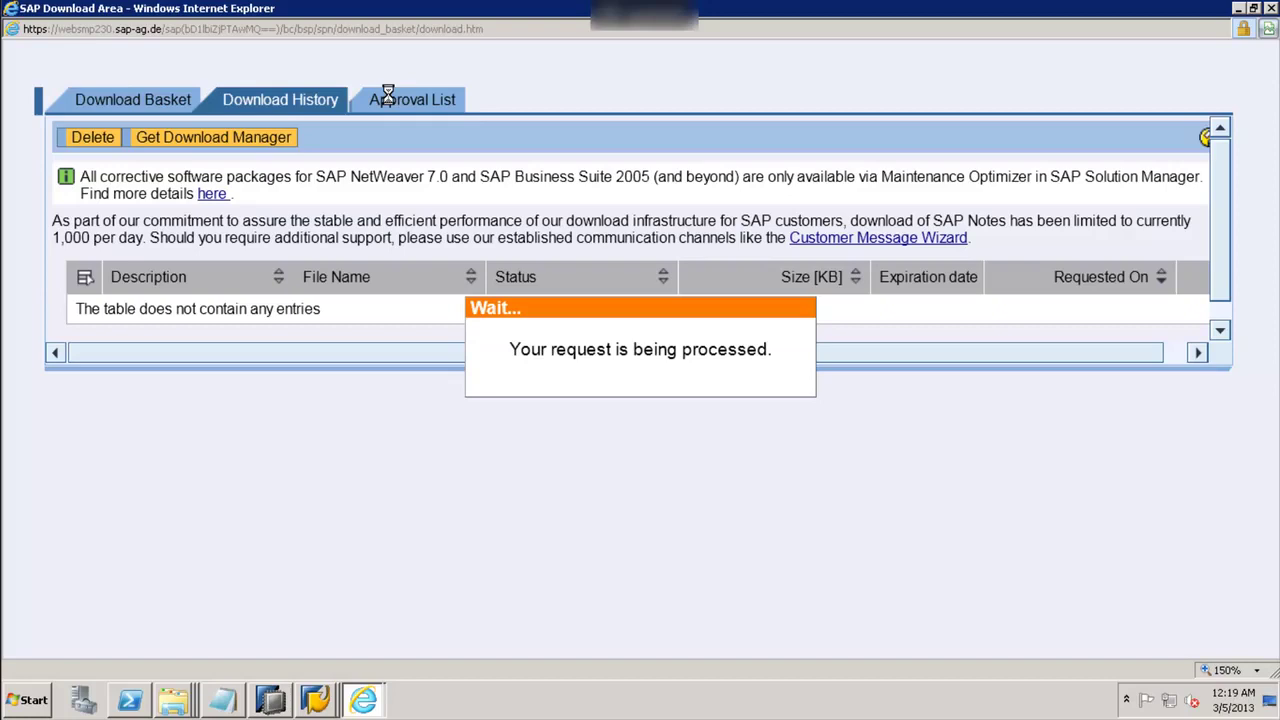
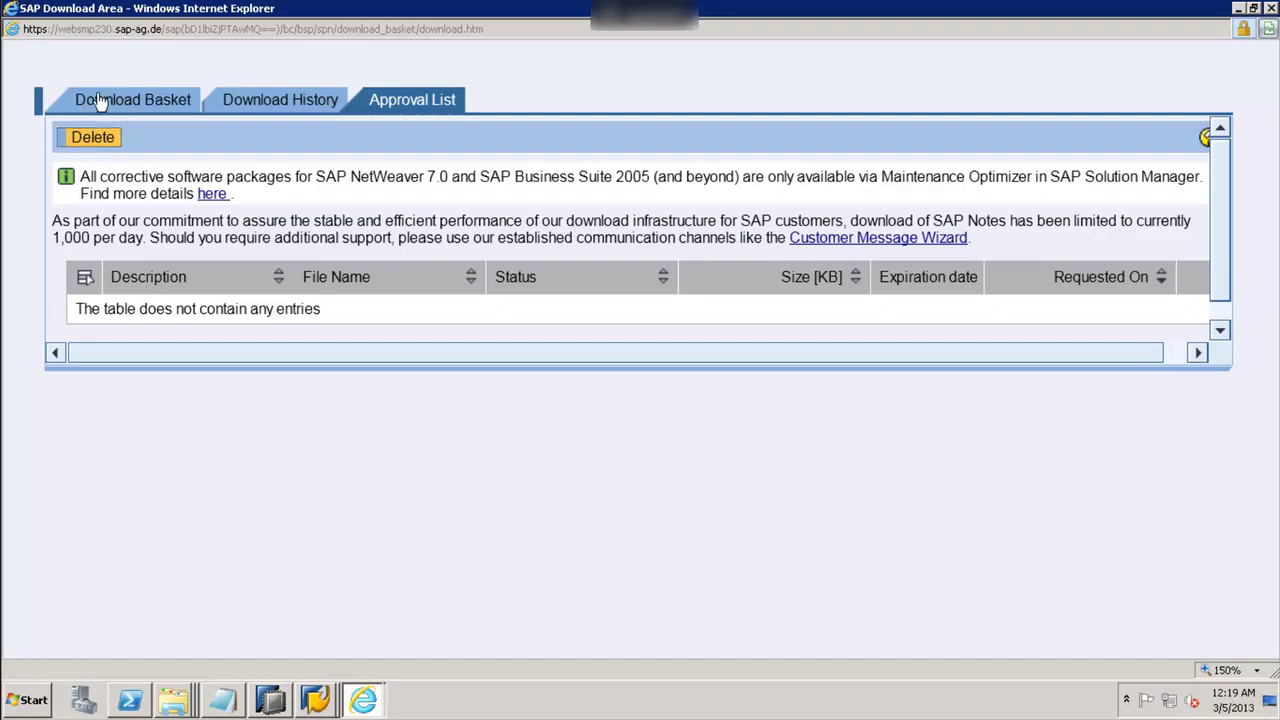
pyautogui.click(99, 100)
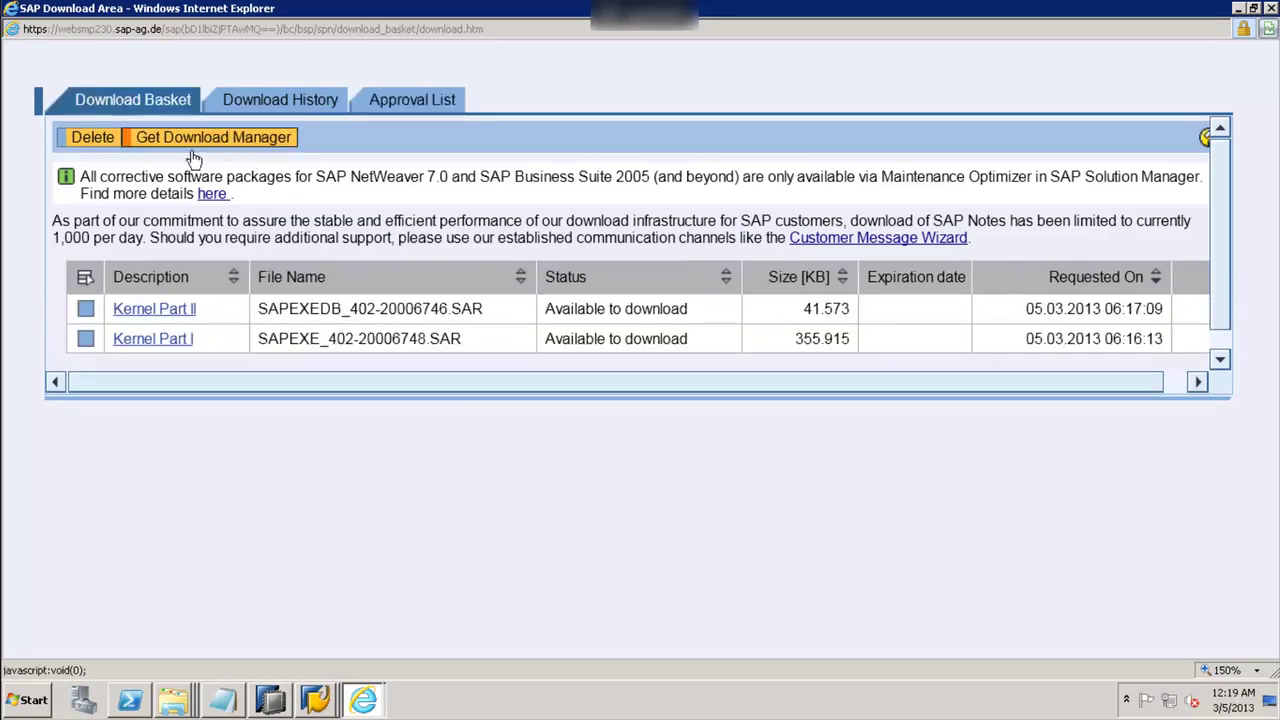
# Step: Select all kernel files in the download basket and delete them, confirming the deletion
pyautogui.click(87, 282)
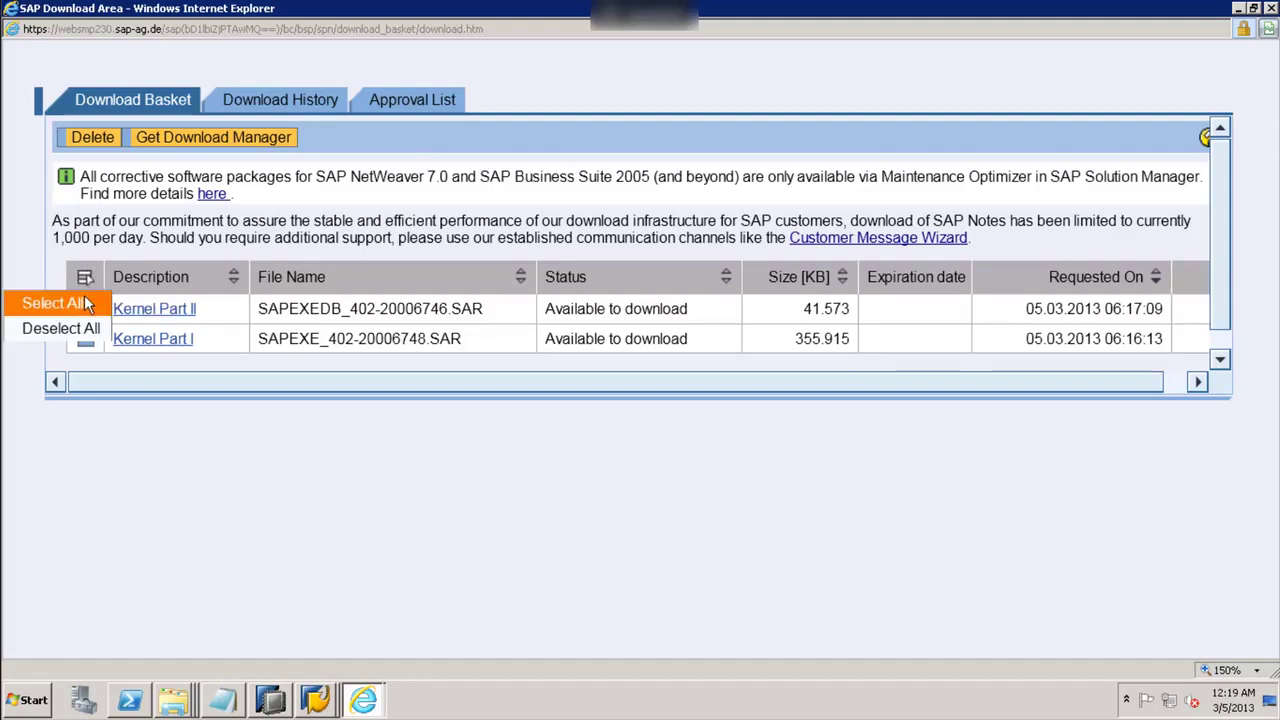
pyautogui.click(84, 302)
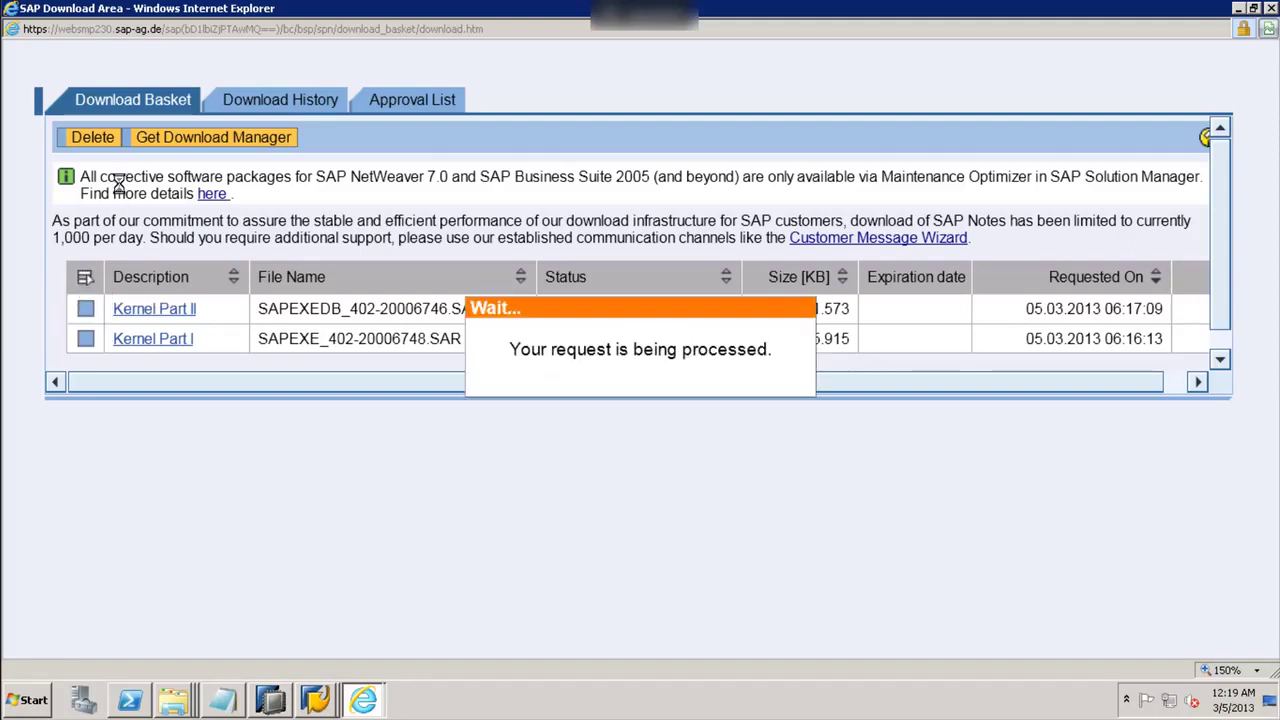
pyautogui.click(100, 137)
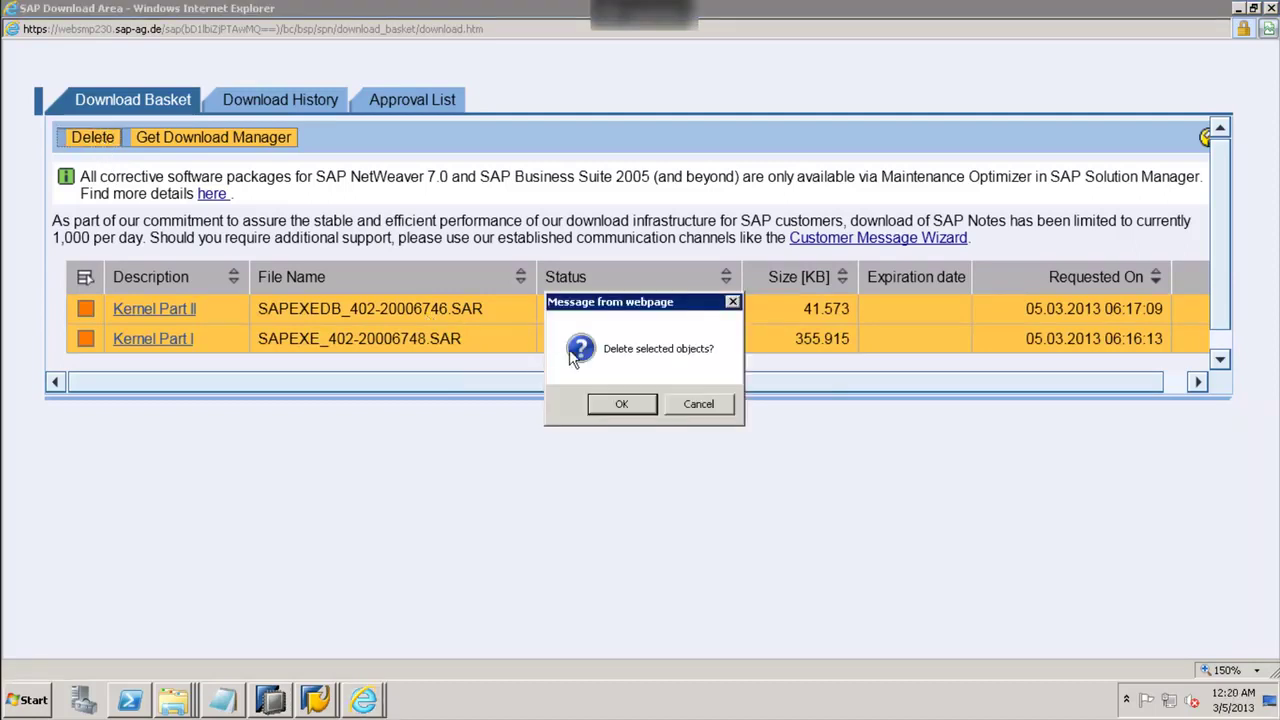
pyautogui.click(619, 405)
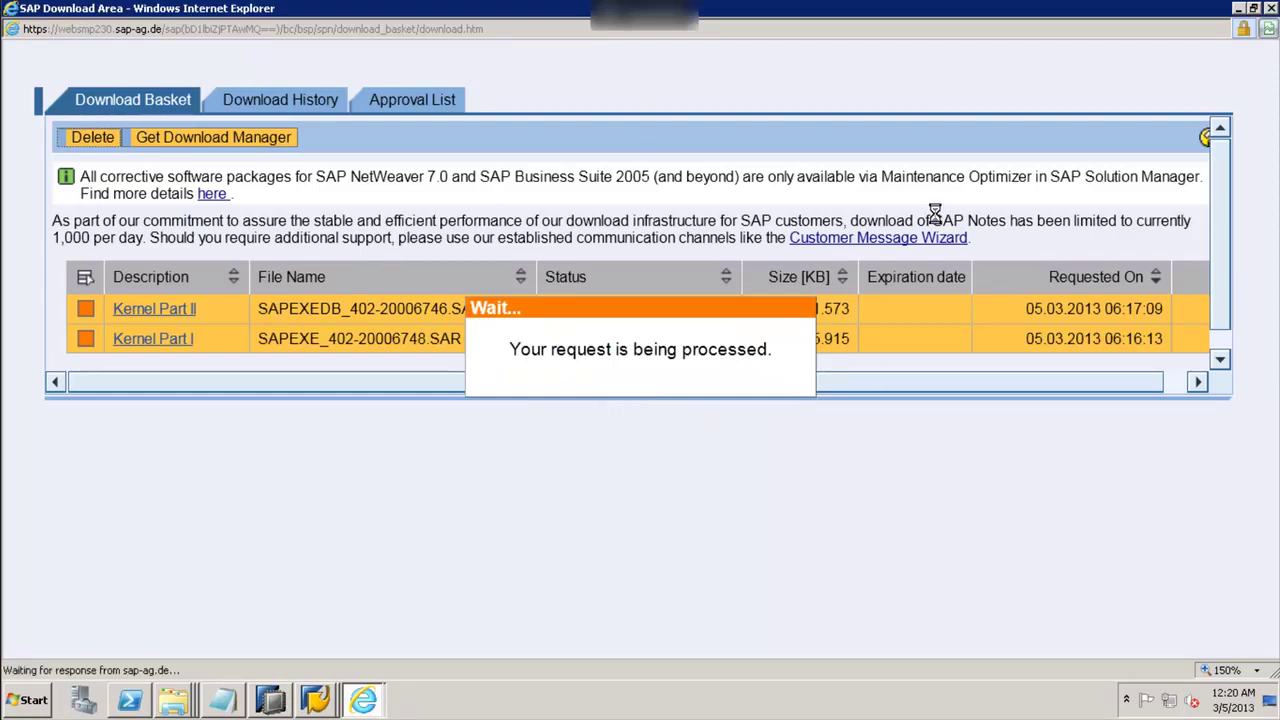
# Step: Minimize the download area and Support Portal browser windows, and switch to the local Windows Start screen
pyautogui.click(1237, 9)
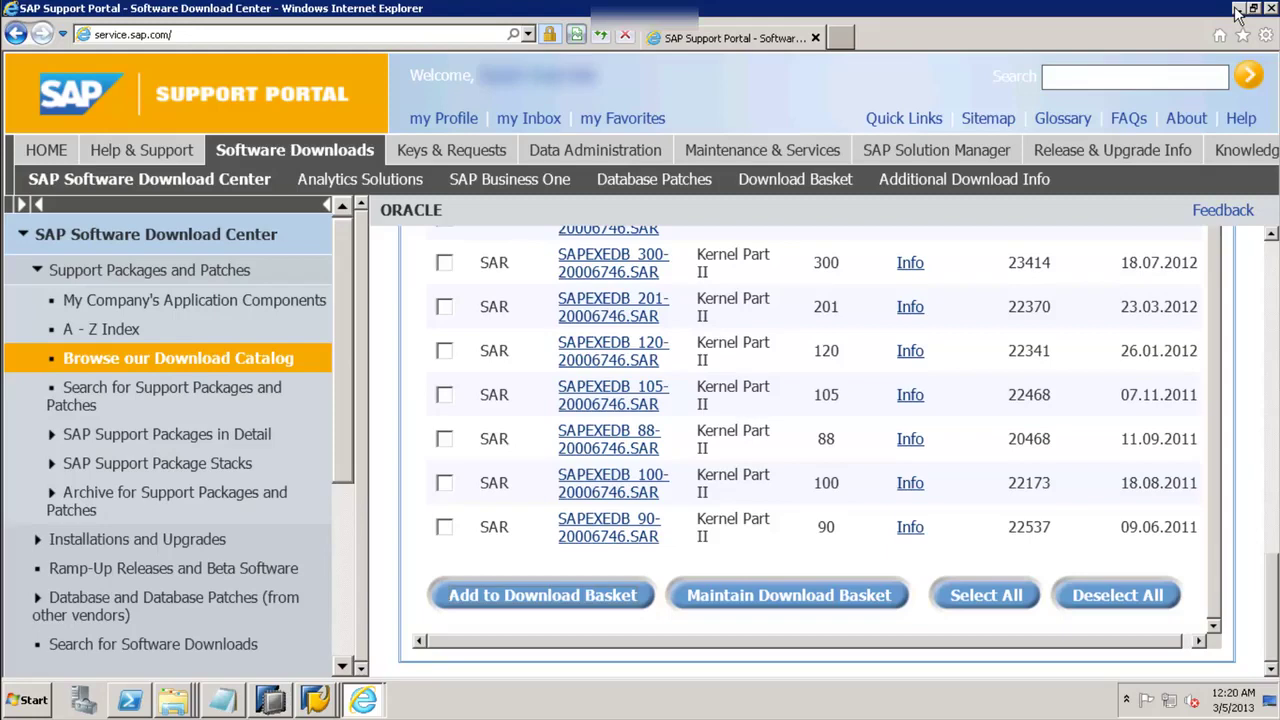
pyautogui.click(1238, 10)
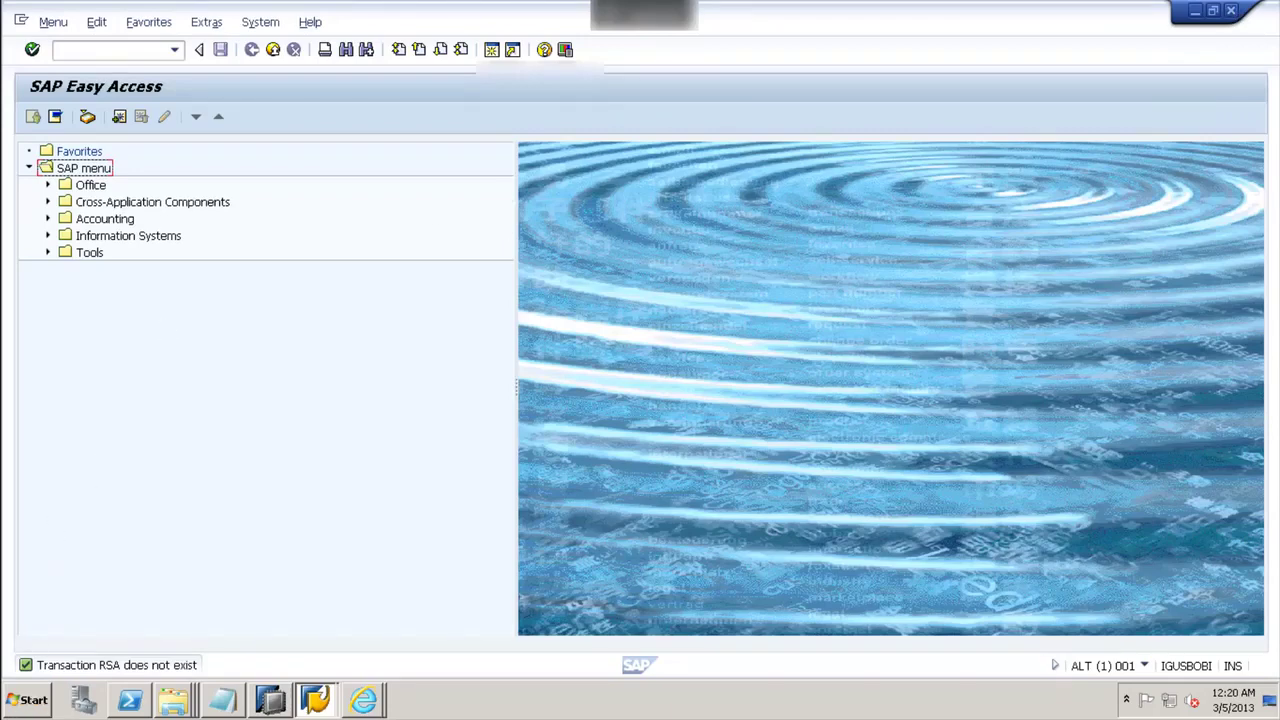
pyautogui.moveTo(5, 715)
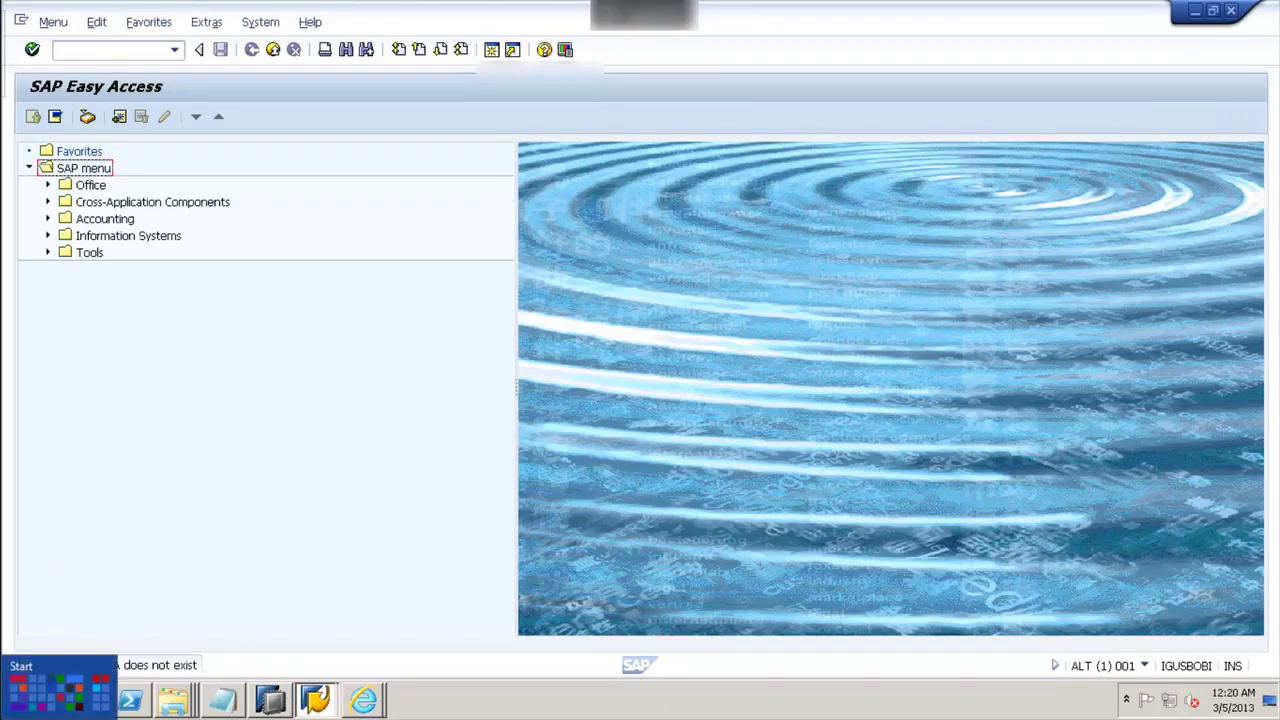
pyautogui.click(5, 715)
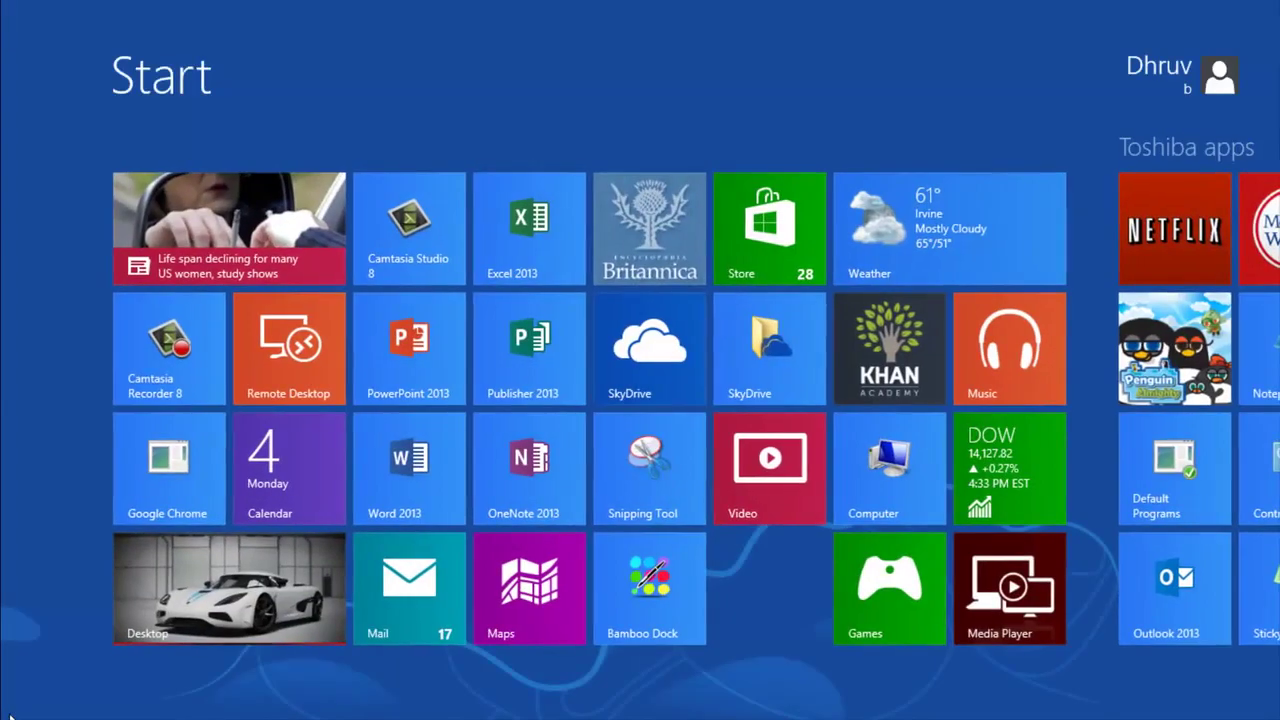